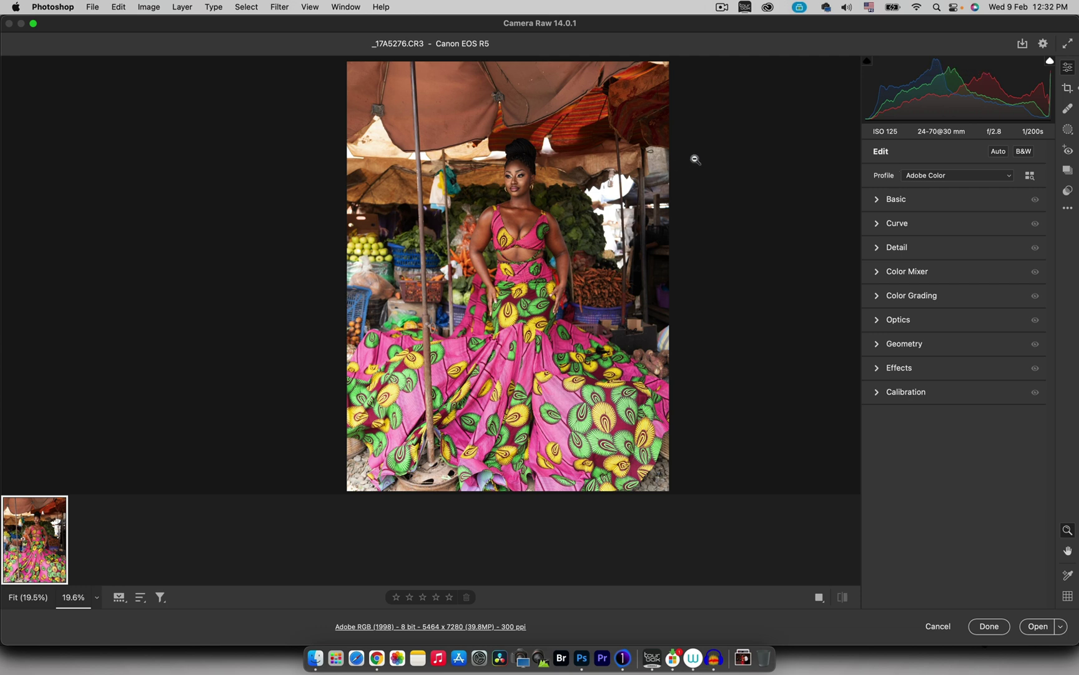
# Preview the Adobe Raw and Camera Matching profile groups while keeping Adobe Color applied
pyautogui.click(914, 177)
pyautogui.click(915, 161)
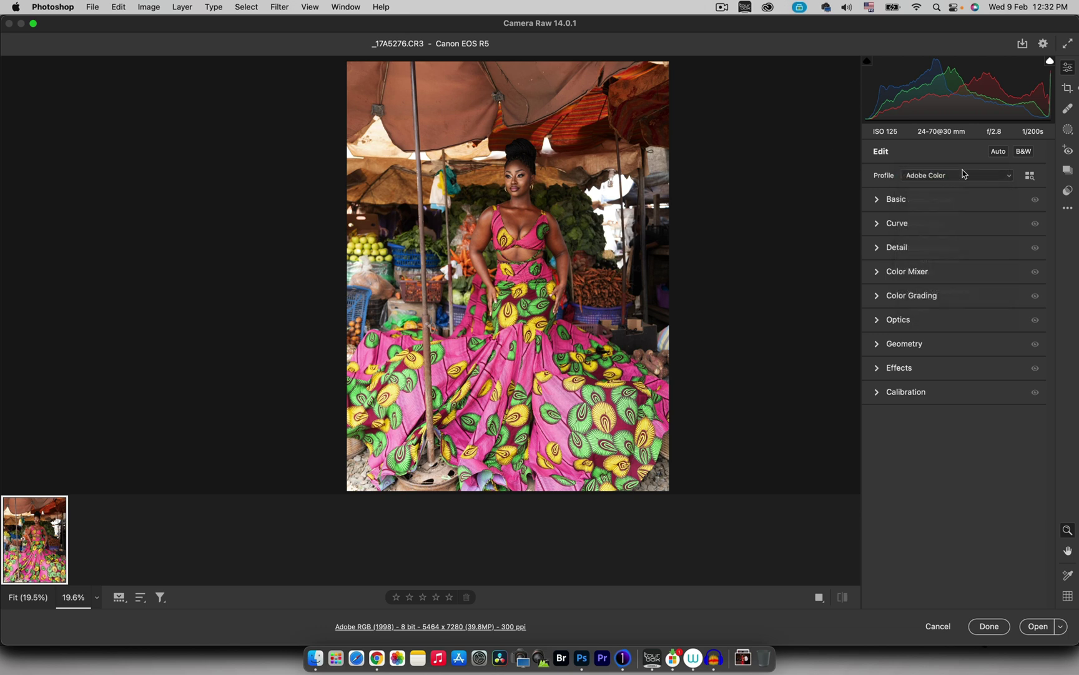
pyautogui.click(1032, 177)
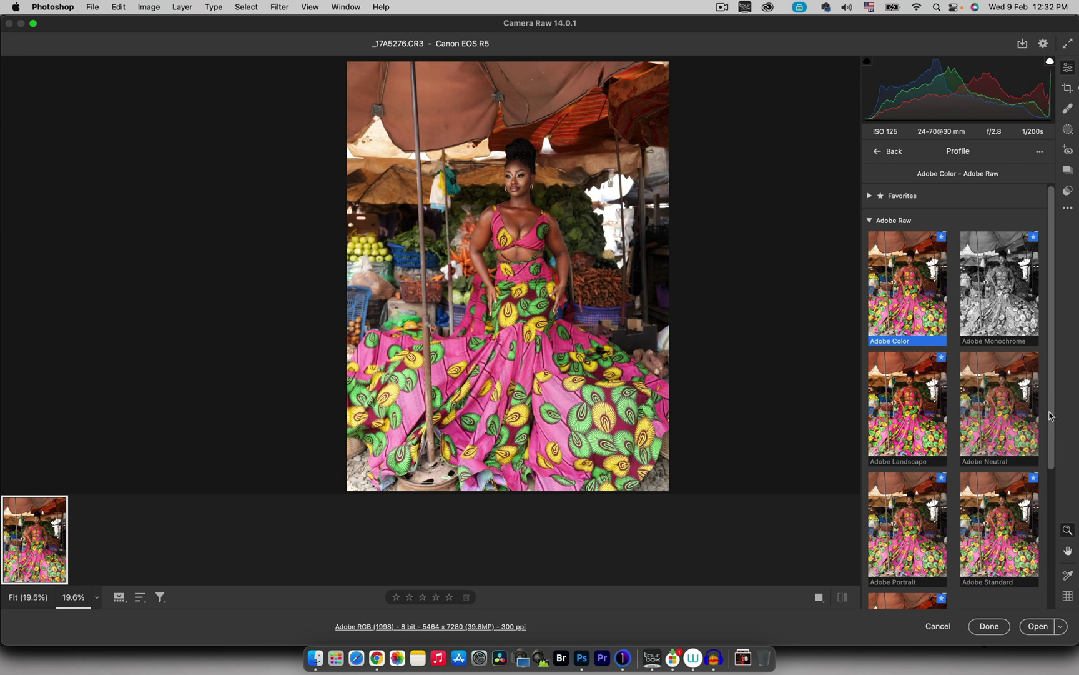
pyautogui.moveTo(1051, 415); pyautogui.dragTo(1049, 490)
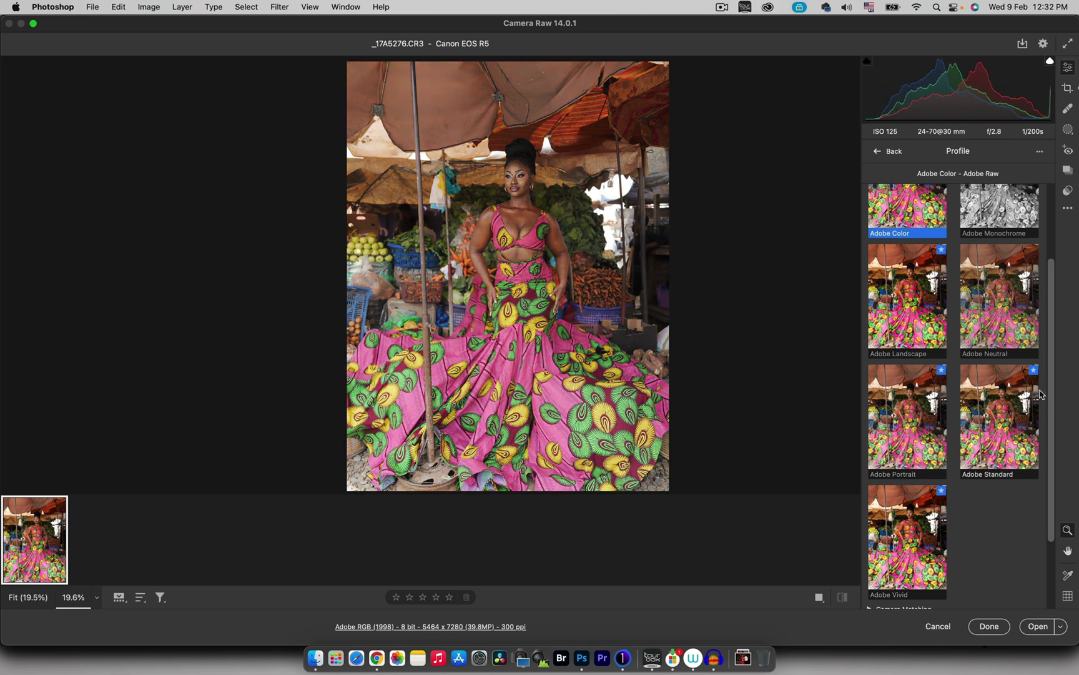
pyautogui.moveTo(1051, 405); pyautogui.dragTo(1050, 333)
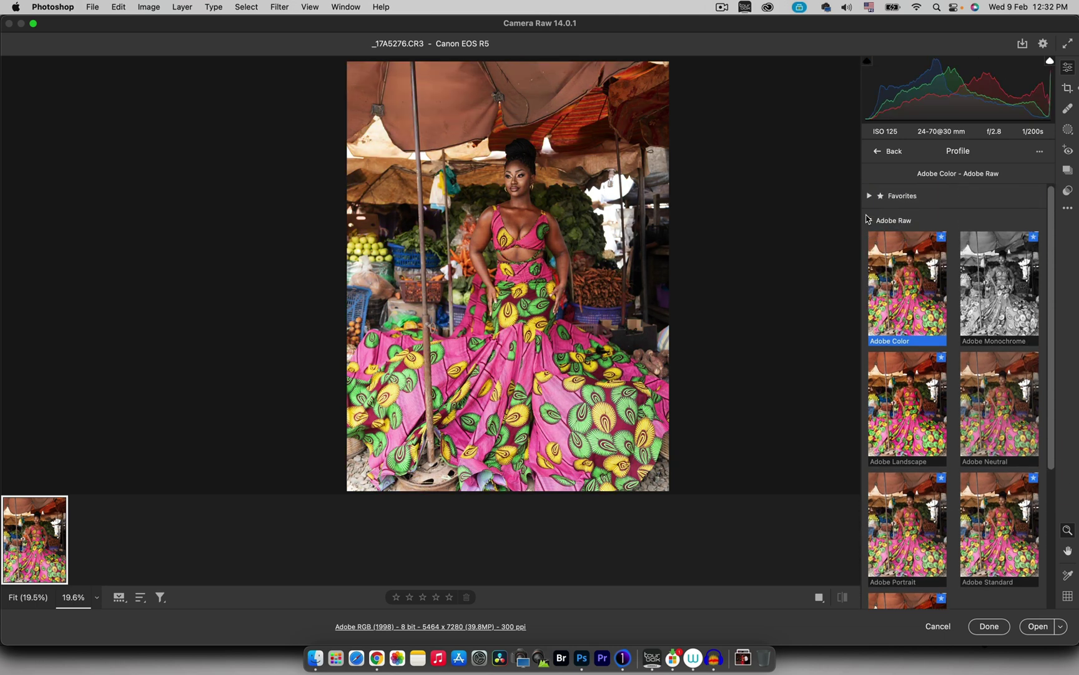
pyautogui.click(869, 220)
pyautogui.click(870, 235)
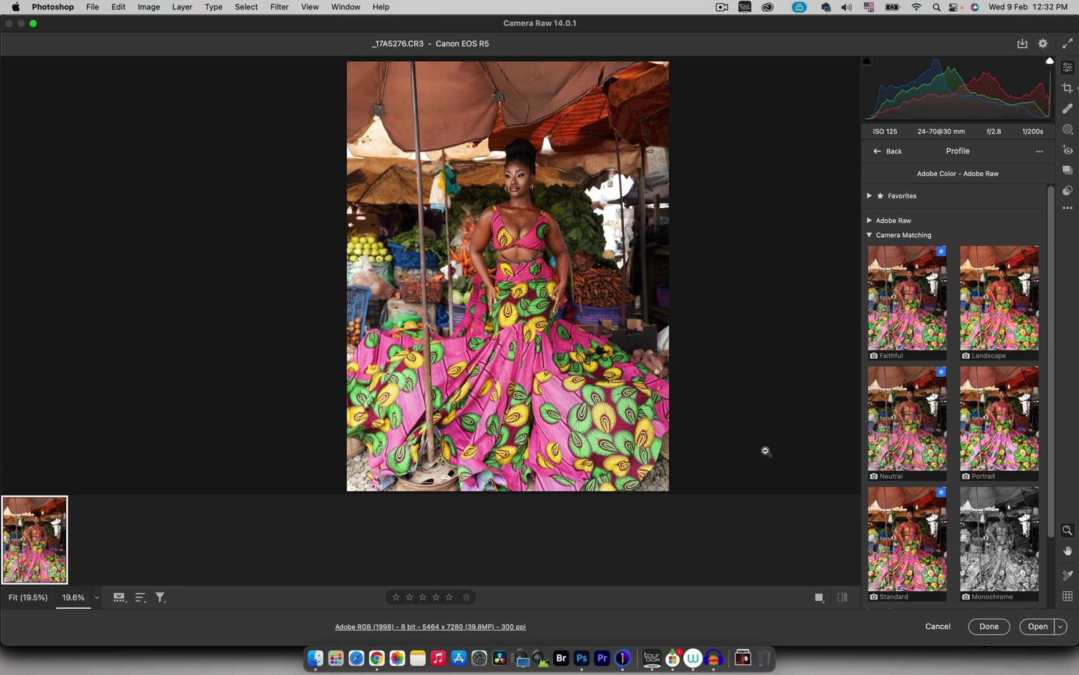
pyautogui.click(870, 236)
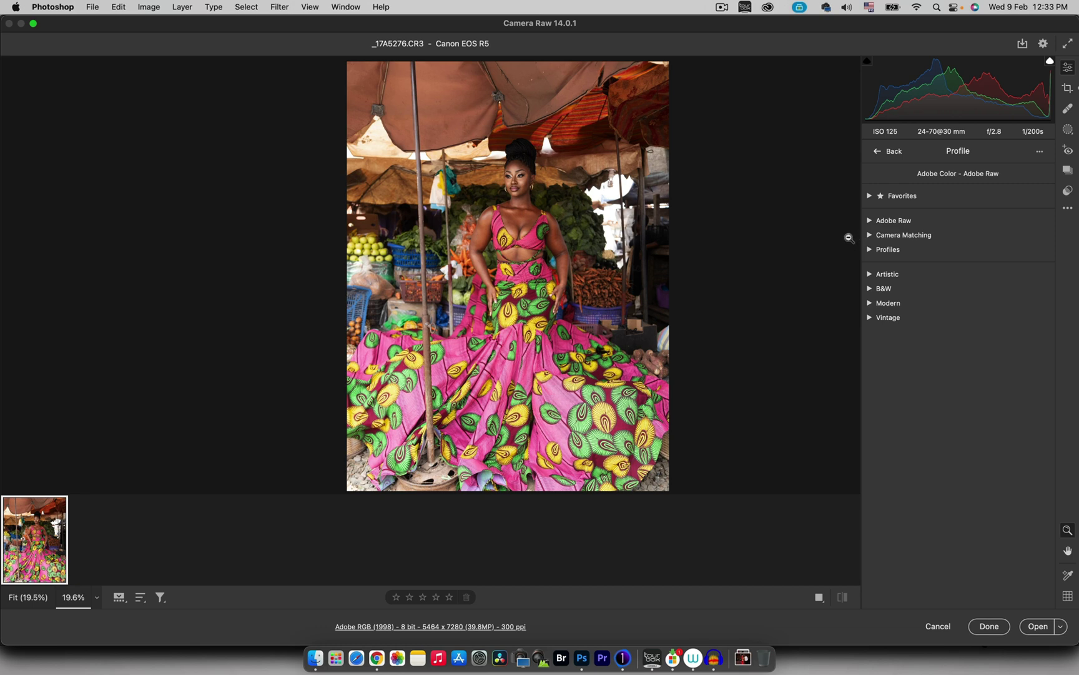
# Leave the profile browser and expand the Calibration section of the Edit panel
pyautogui.click(879, 150)
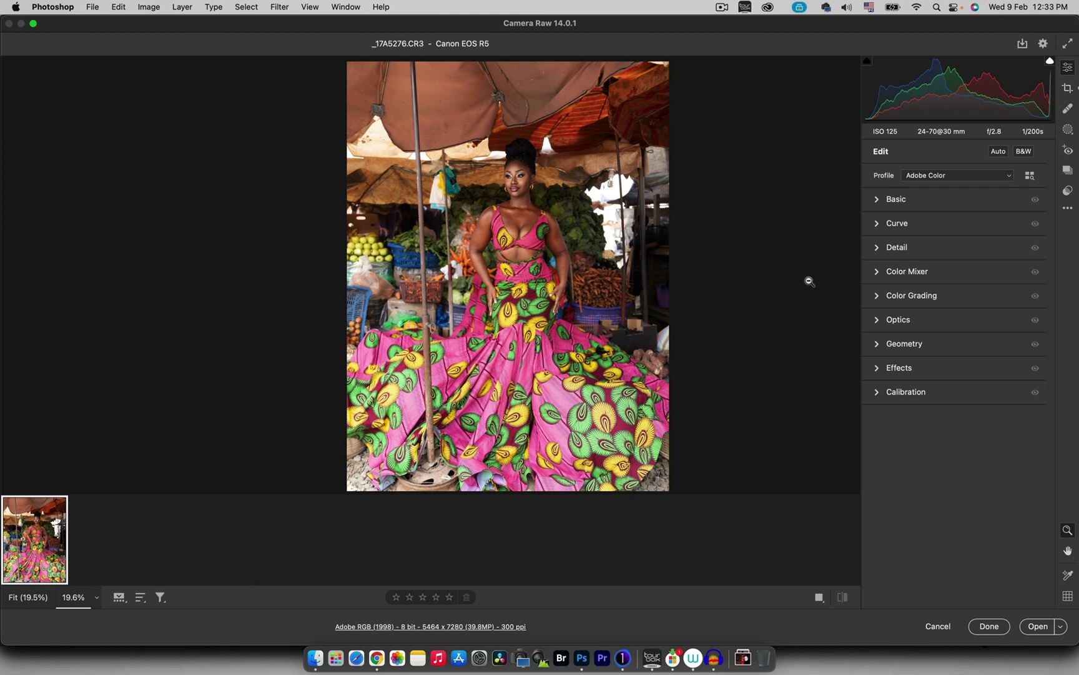
pyautogui.click(886, 392)
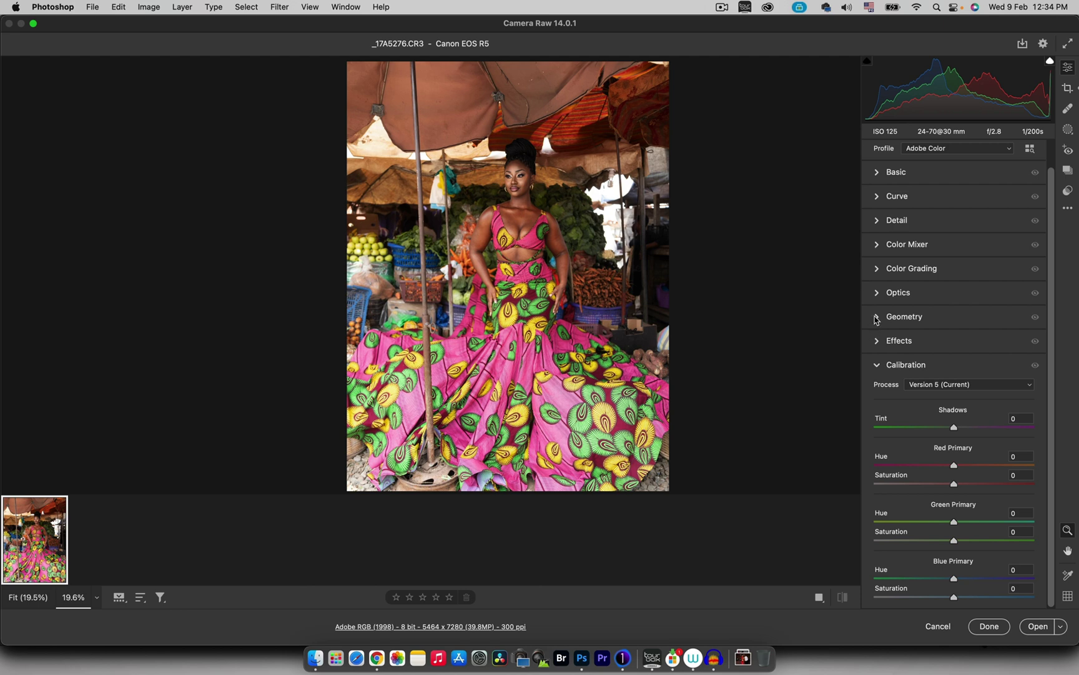
# Set Shadows Tint to +4 and Red Primary hue −5, saturation +9
pyautogui.moveTo(956, 432); pyautogui.dragTo(958, 429)
pyautogui.moveTo(954, 465); pyautogui.dragTo(994, 463)
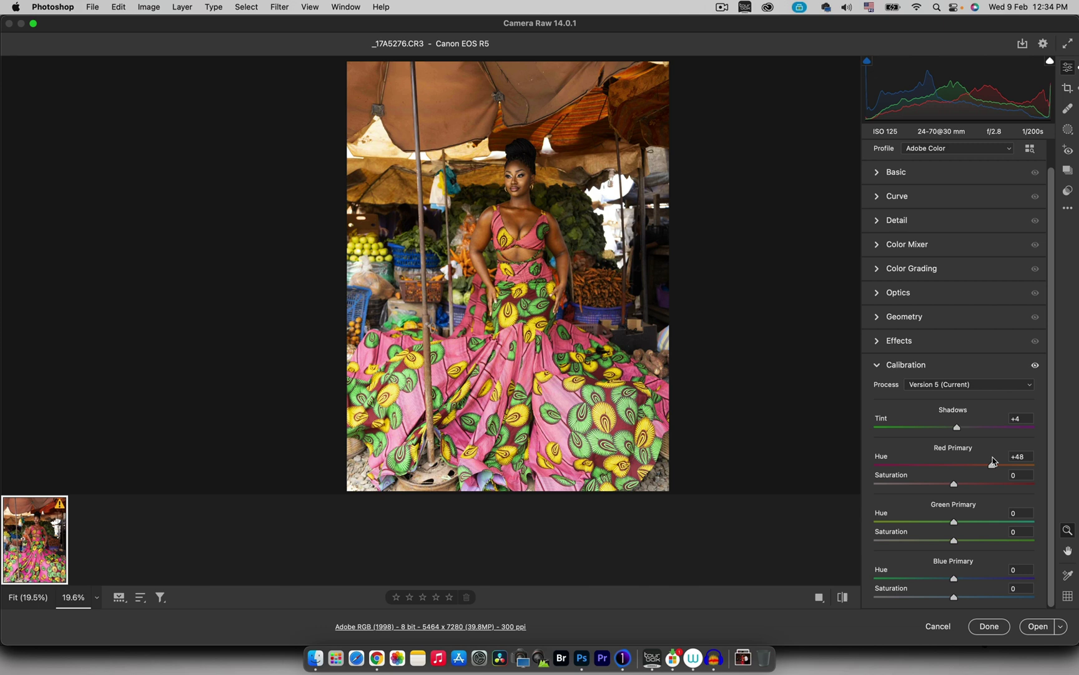
pyautogui.moveTo(992, 463); pyautogui.dragTo(931, 466)
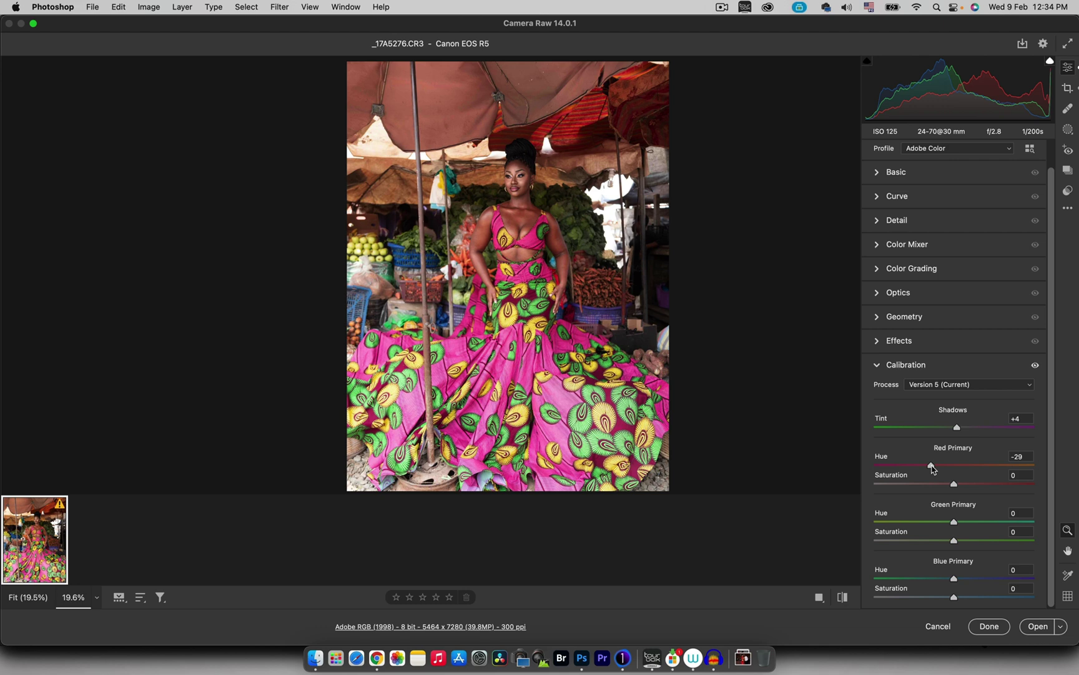
pyautogui.moveTo(932, 466); pyautogui.dragTo(950, 466)
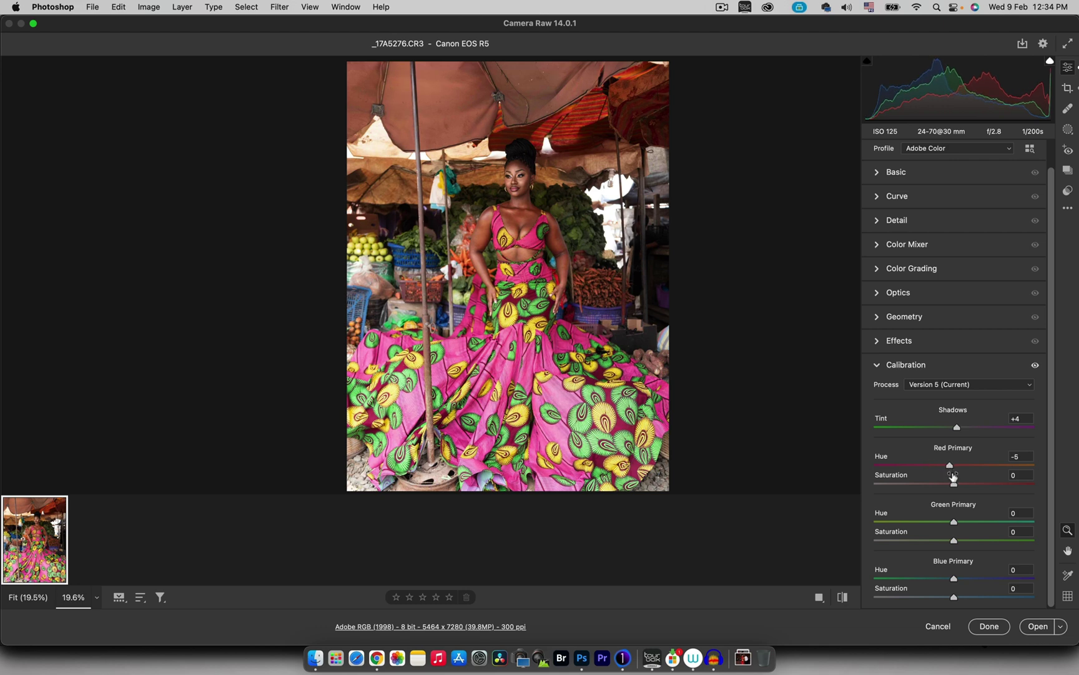
pyautogui.moveTo(954, 482); pyautogui.dragTo(957, 483)
# Undo and redo the calibration changes twice to compare, keeping them applied
pyautogui.press('super+z')
pyautogui.press('super+shift+z')
pyautogui.press('super+z')
pyautogui.press('super+shift+z')
# Set Green Primary hue +4, saturation +17 and Blue Primary hue −6, saturation +18
pyautogui.moveTo(955, 523); pyautogui.dragTo(967, 540)
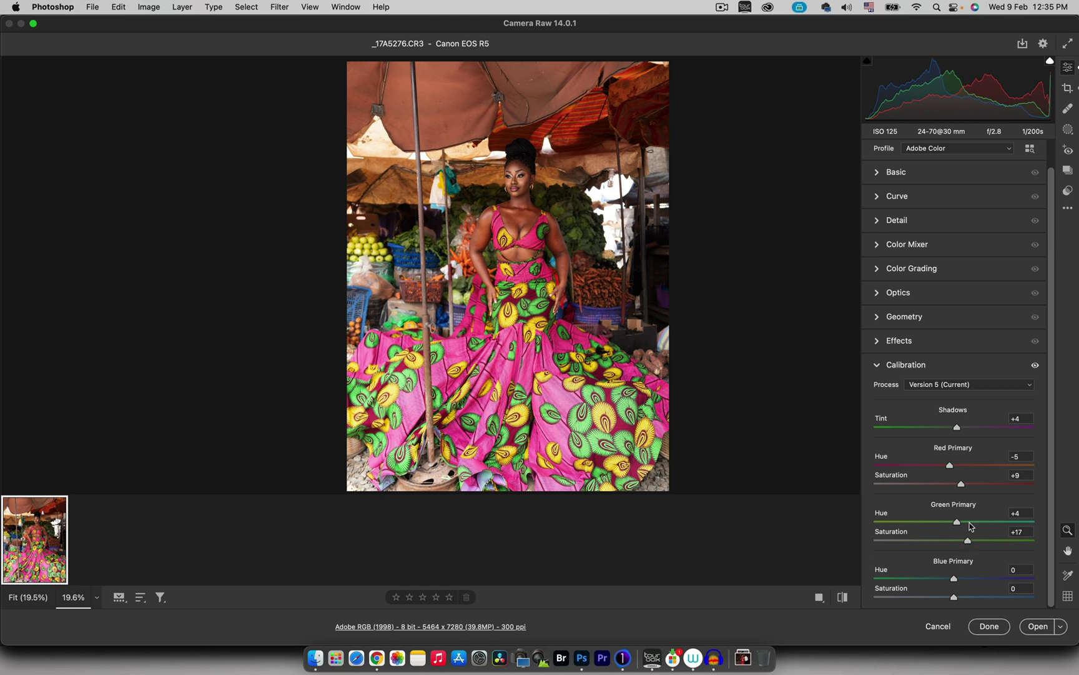
pyautogui.moveTo(954, 579)
pyautogui.mouseDown()
pyautogui.moveTo(1005, 563)
pyautogui.moveTo(895, 566)
pyautogui.mouseUp()
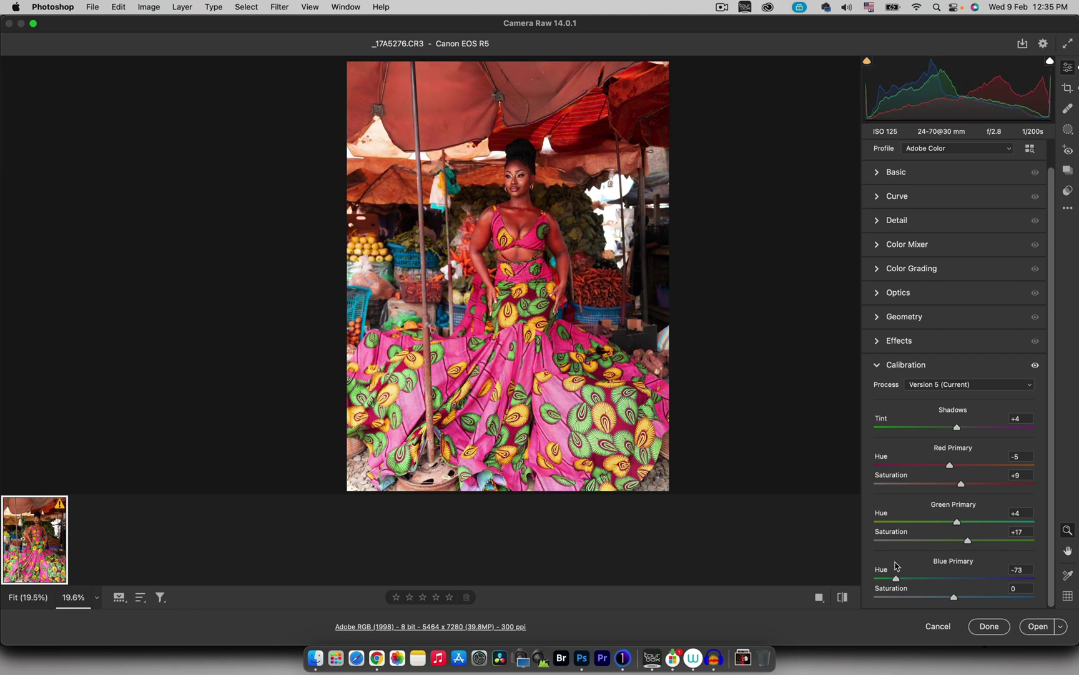
pyautogui.moveTo(896, 578); pyautogui.dragTo(949, 575)
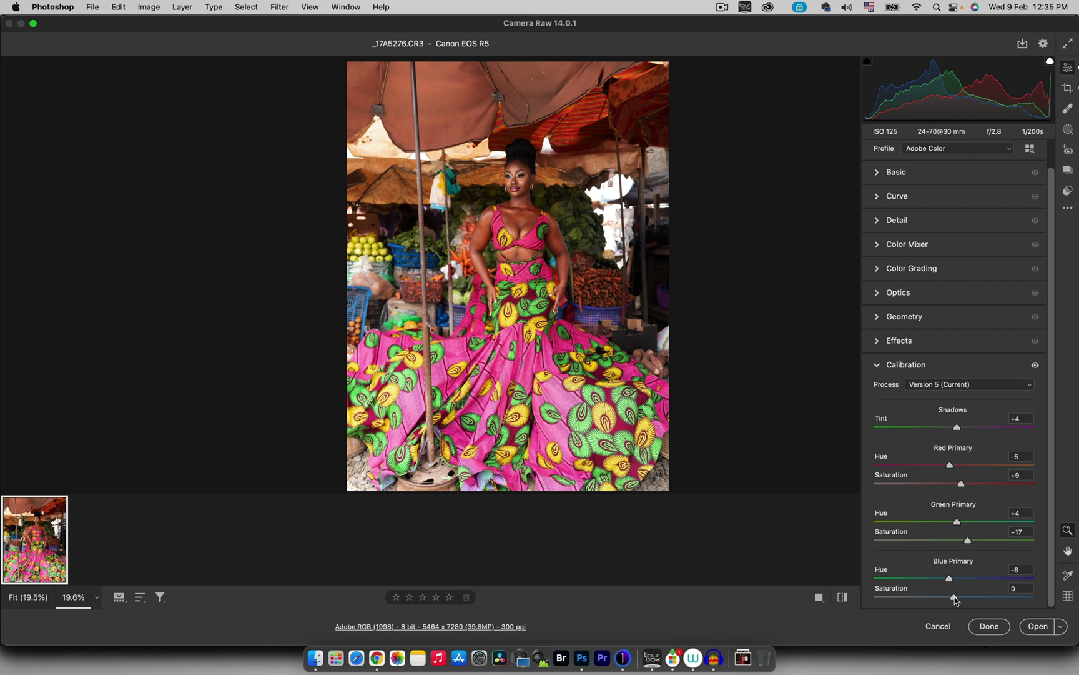
pyautogui.moveTo(956, 595); pyautogui.dragTo(968, 597)
# Toggle the Calibration adjustments off and on twice to compare, leaving them on
pyautogui.click(1035, 365)
pyautogui.click(1034, 368)
pyautogui.click(1036, 368)
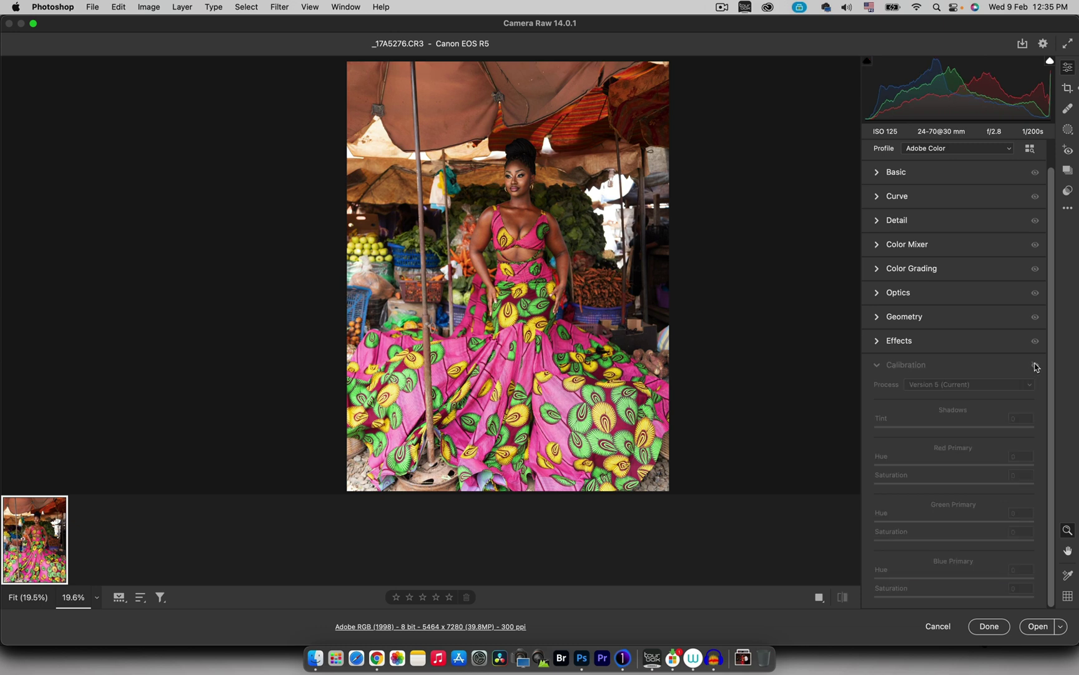
pyautogui.click(1035, 366)
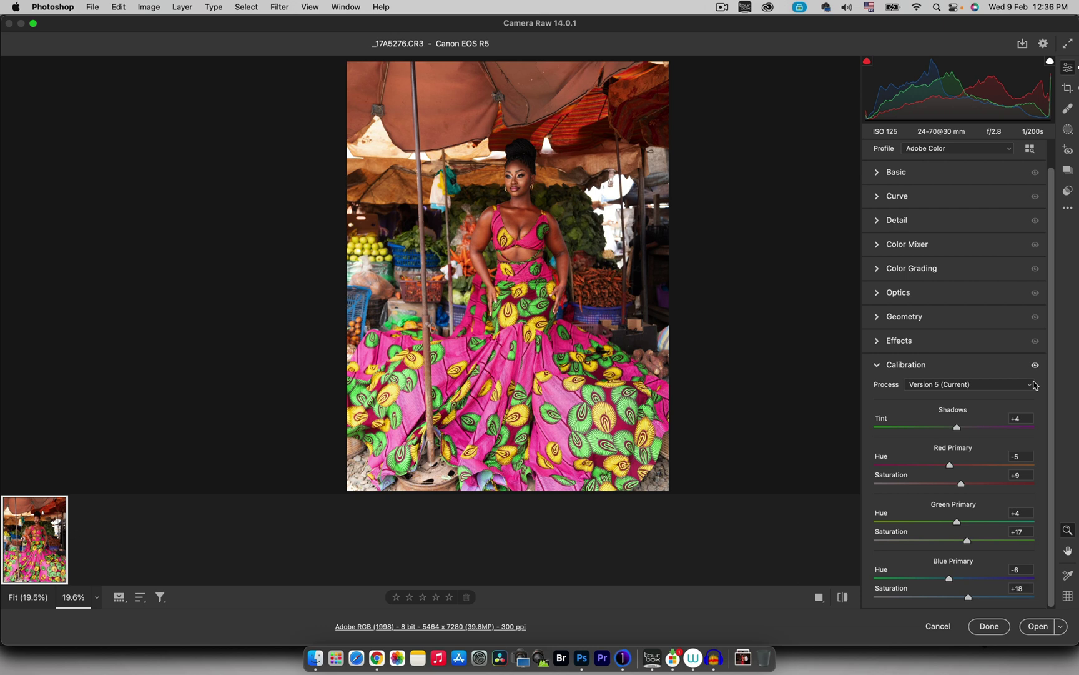
# Switch from Calibration to Basic and set temperature 4750 and exposure −0.40
pyautogui.click(879, 365)
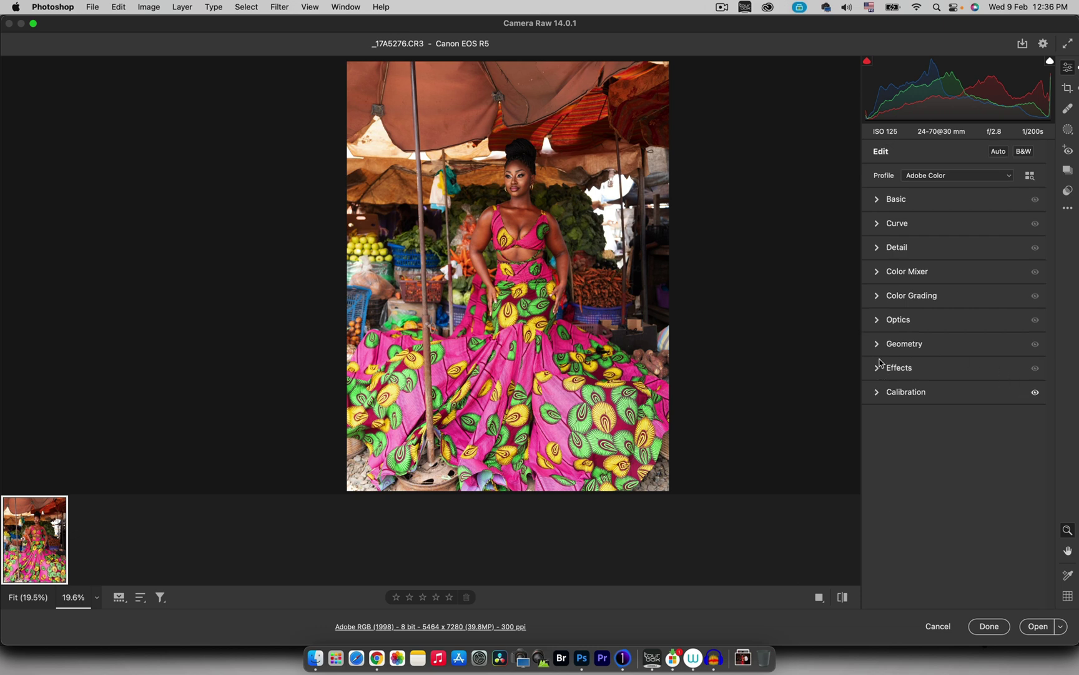
pyautogui.click(879, 202)
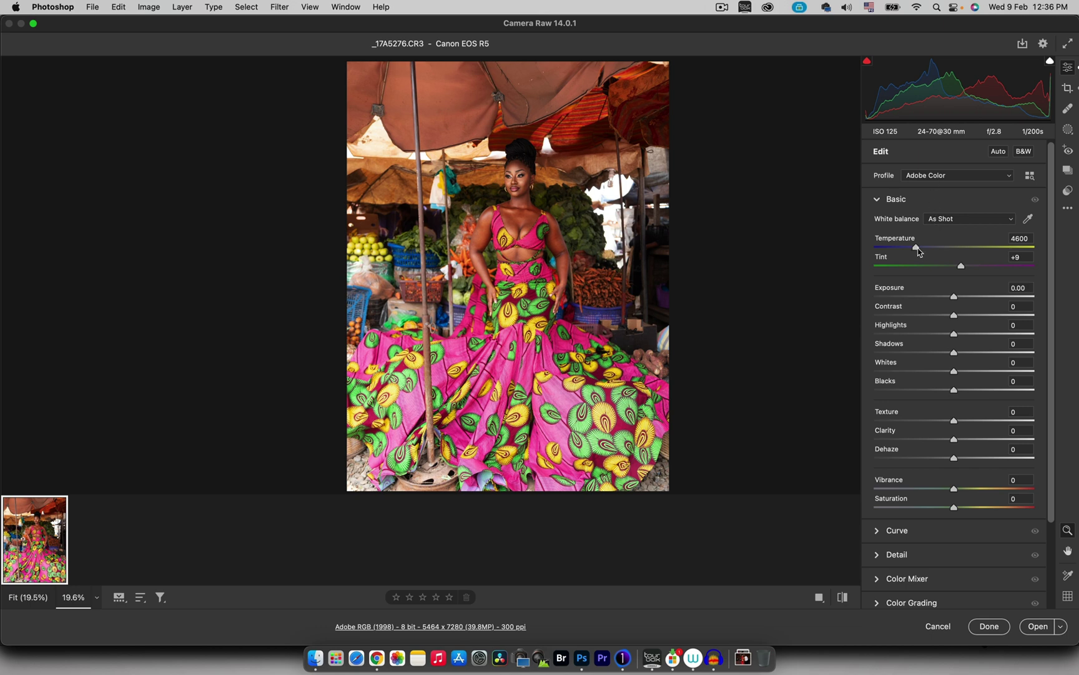
pyautogui.moveTo(917, 250); pyautogui.dragTo(922, 250)
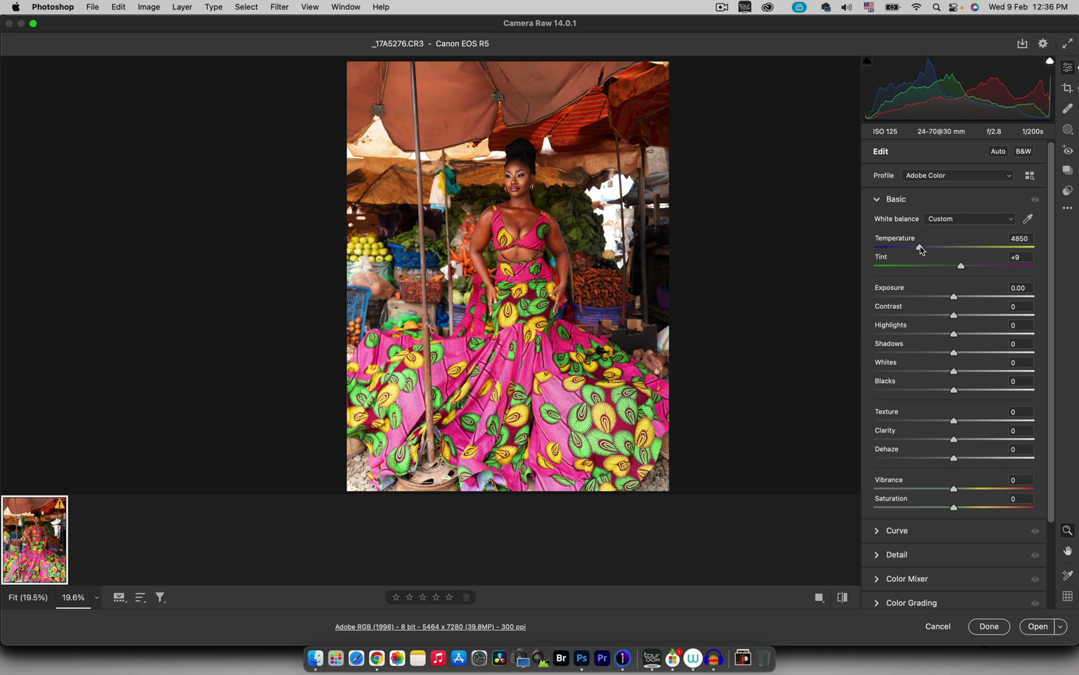
pyautogui.moveTo(921, 250); pyautogui.dragTo(920, 250)
pyautogui.moveTo(954, 297); pyautogui.dragTo(947, 301)
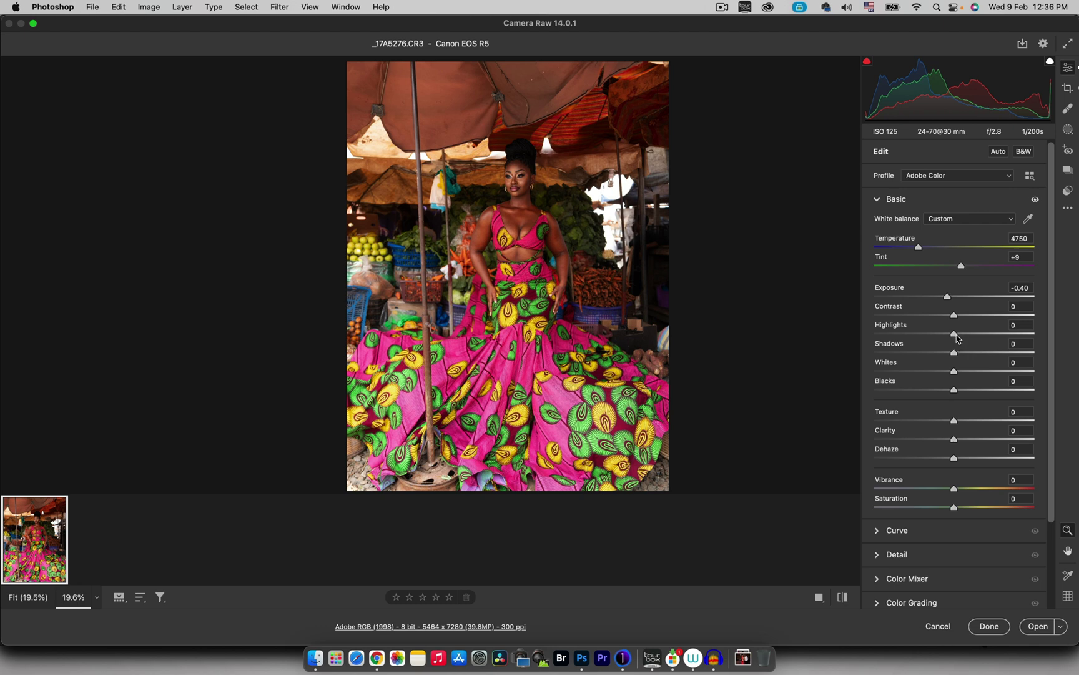
# Set highlights −29, shadows +23, dehaze +8, vibrance +4 and saturation +1
pyautogui.moveTo(954, 333); pyautogui.dragTo(917, 333)
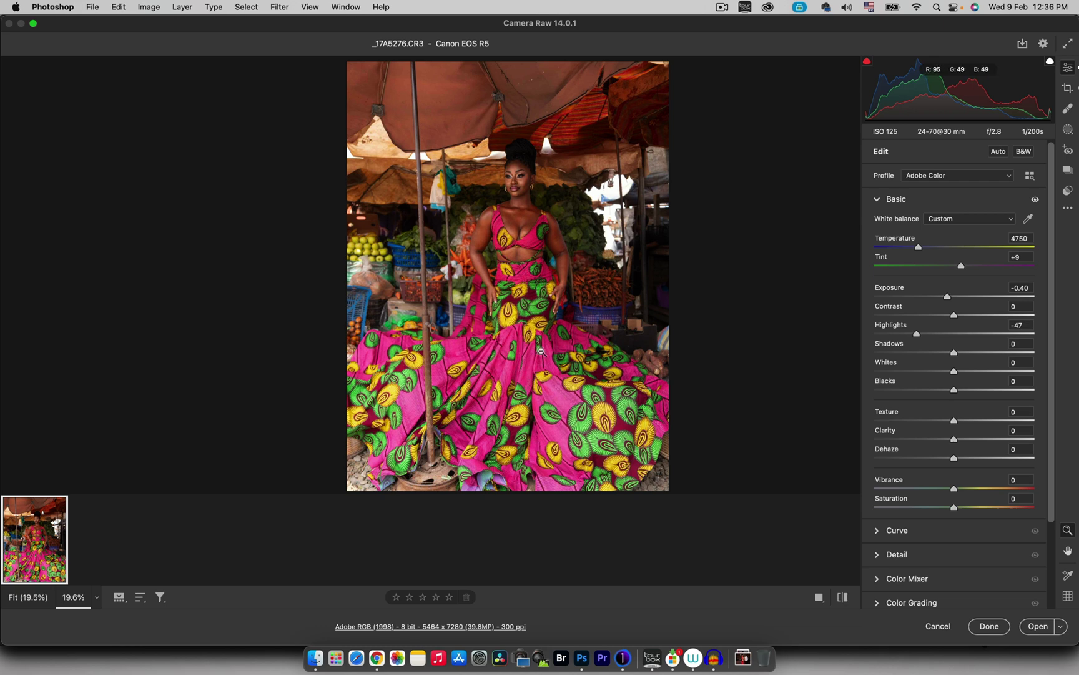
pyautogui.moveTo(917, 334); pyautogui.dragTo(932, 336)
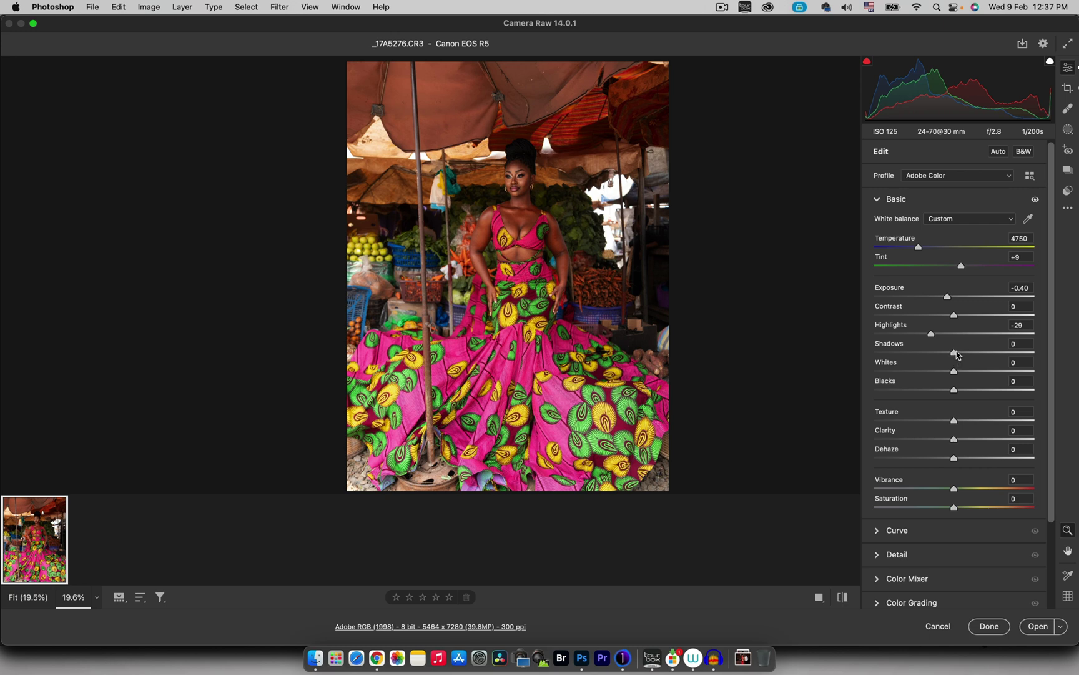
pyautogui.moveTo(957, 354); pyautogui.dragTo(973, 354)
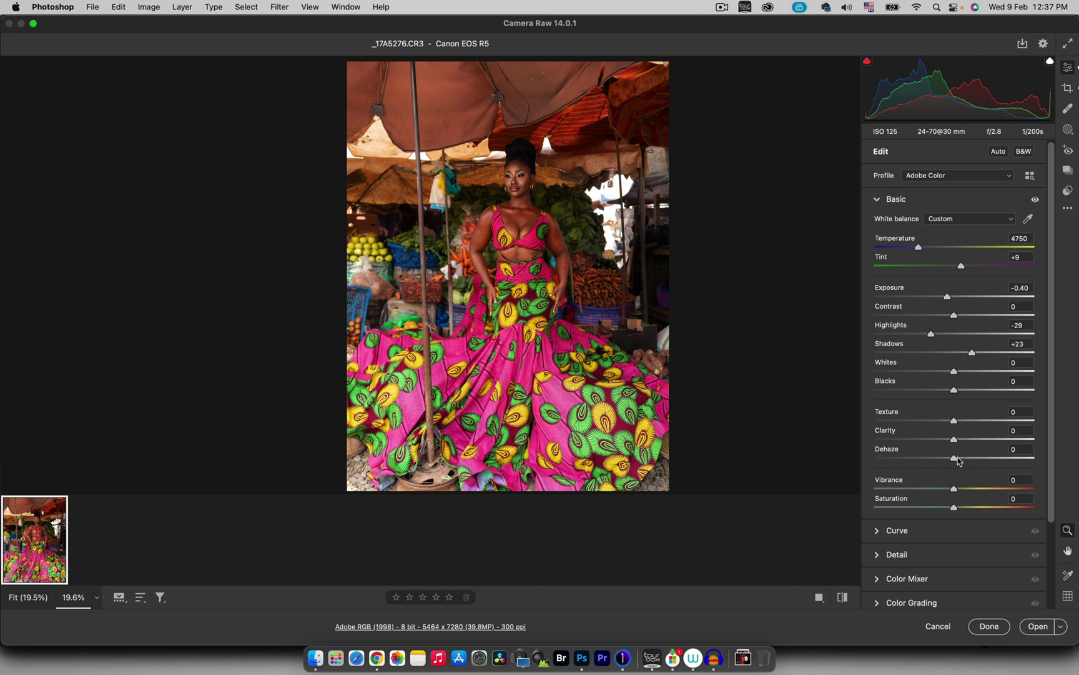
pyautogui.moveTo(955, 460); pyautogui.dragTo(962, 457)
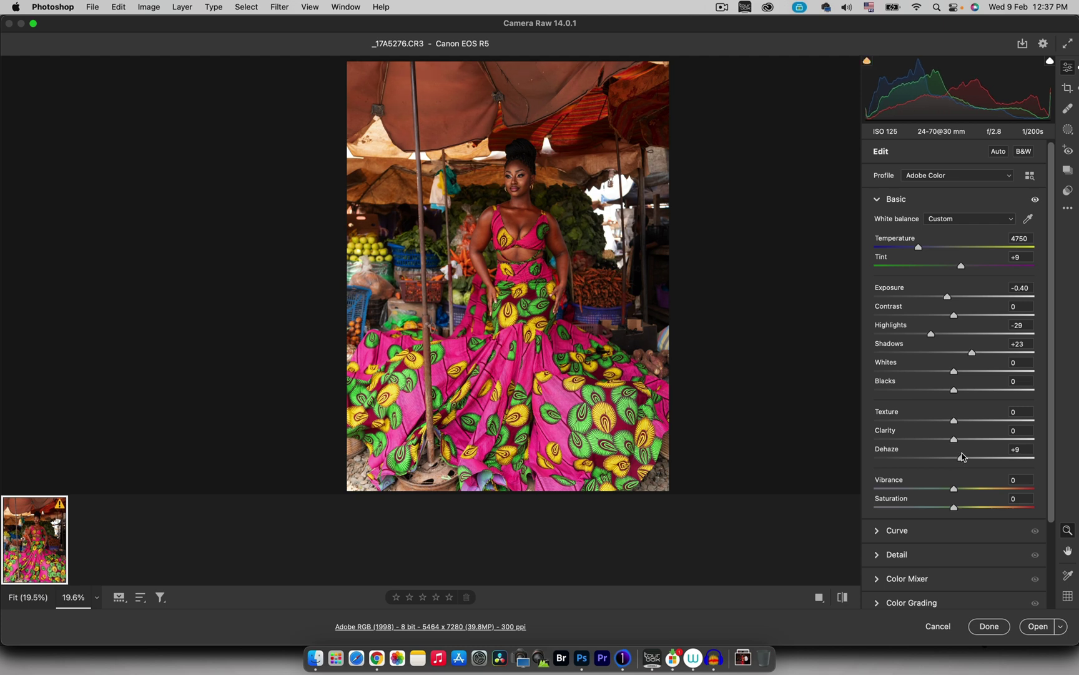
pyautogui.moveTo(962, 457); pyautogui.dragTo(961, 458)
pyautogui.moveTo(955, 493); pyautogui.dragTo(958, 492)
pyautogui.moveTo(954, 509); pyautogui.dragTo(956, 510)
pyautogui.moveTo(956, 510); pyautogui.dragTo(955, 509)
pyautogui.scroll(-1, 895, 219)
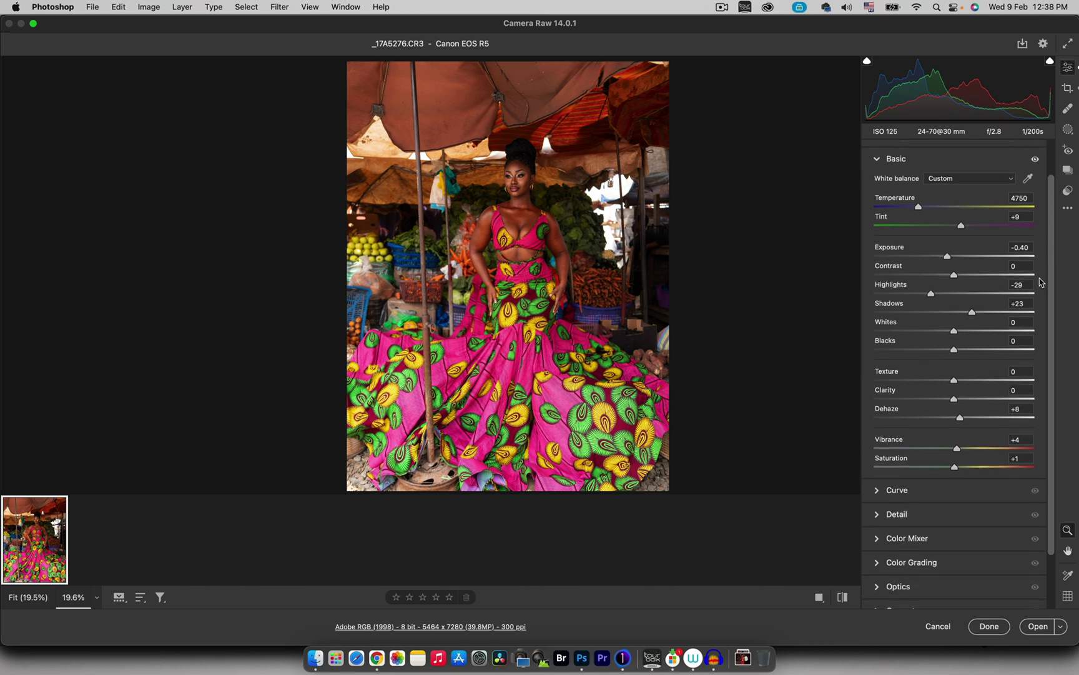
# In Color Mixer's Hue tab, set Reds −3, Oranges −2, Purples −5 and Magentas +8
pyautogui.click(874, 179)
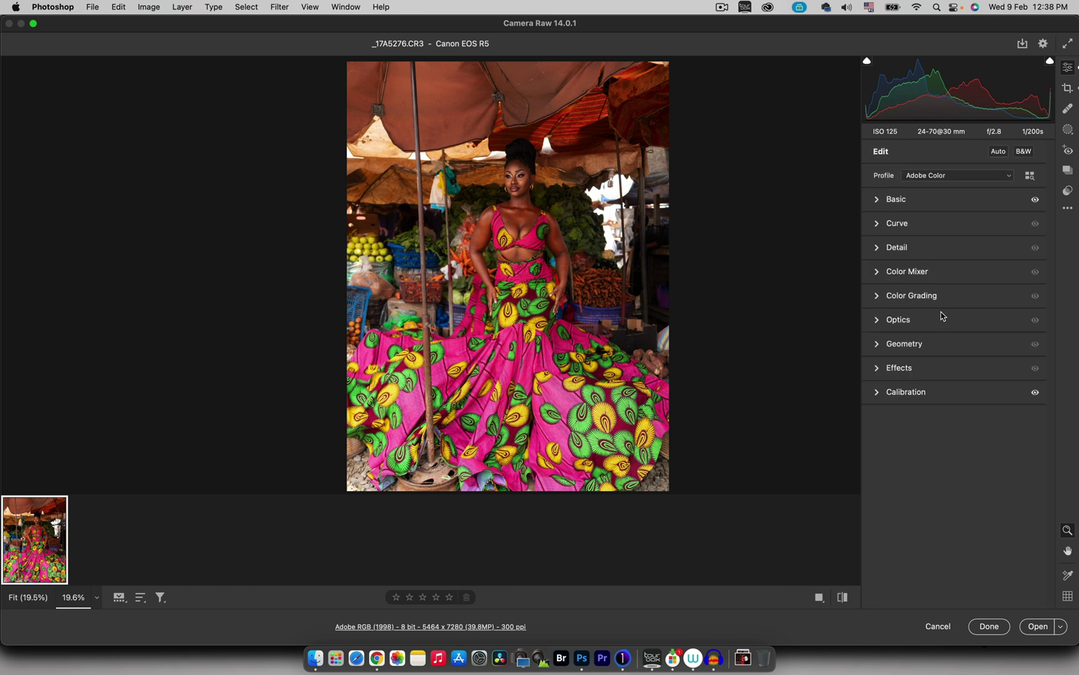
pyautogui.click(878, 274)
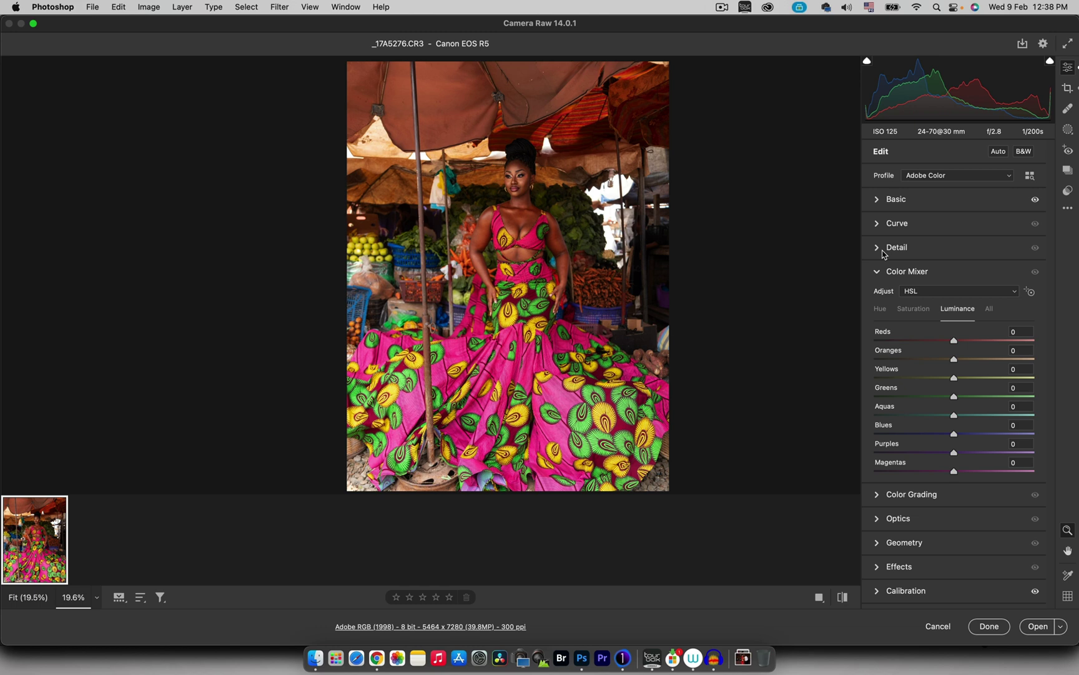
pyautogui.click(879, 309)
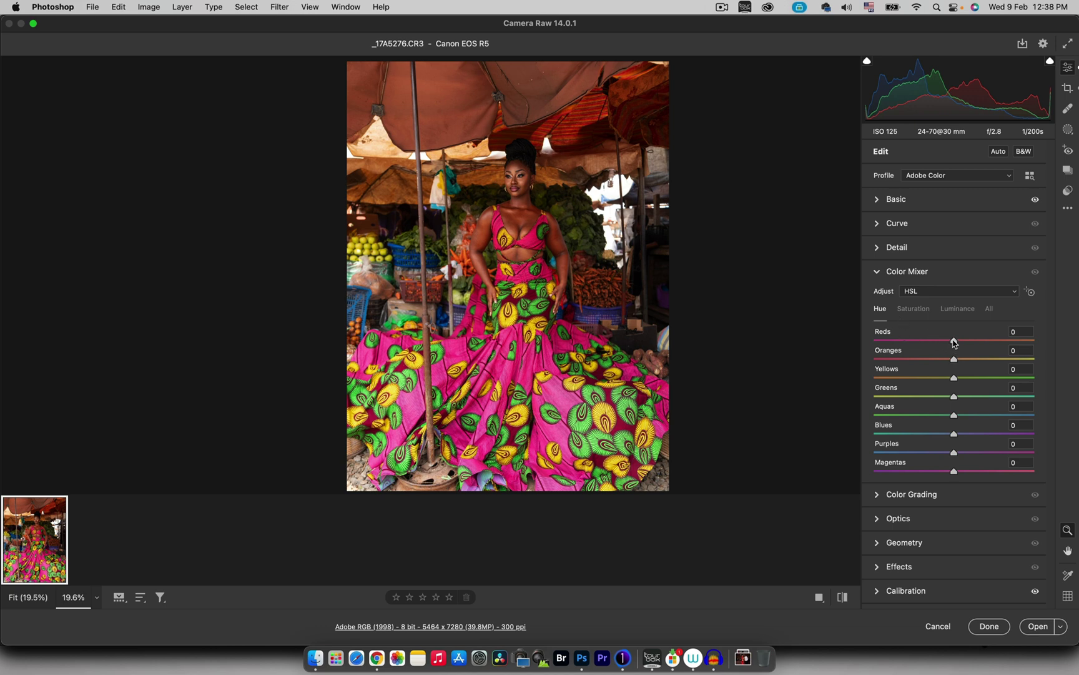
pyautogui.moveTo(954, 342); pyautogui.dragTo(951, 343)
pyautogui.moveTo(951, 343); pyautogui.dragTo(954, 363)
pyautogui.moveTo(955, 454); pyautogui.dragTo(949, 454)
pyautogui.moveTo(955, 471); pyautogui.dragTo(959, 475)
pyautogui.press('super+alt+r')
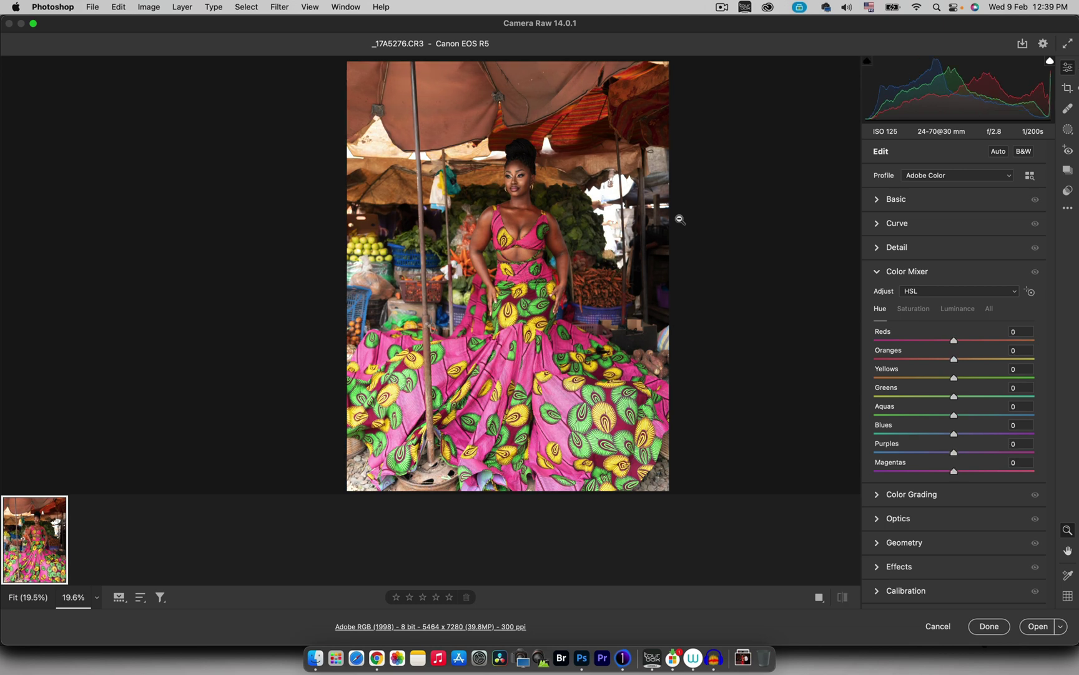
pyautogui.press('super+z')
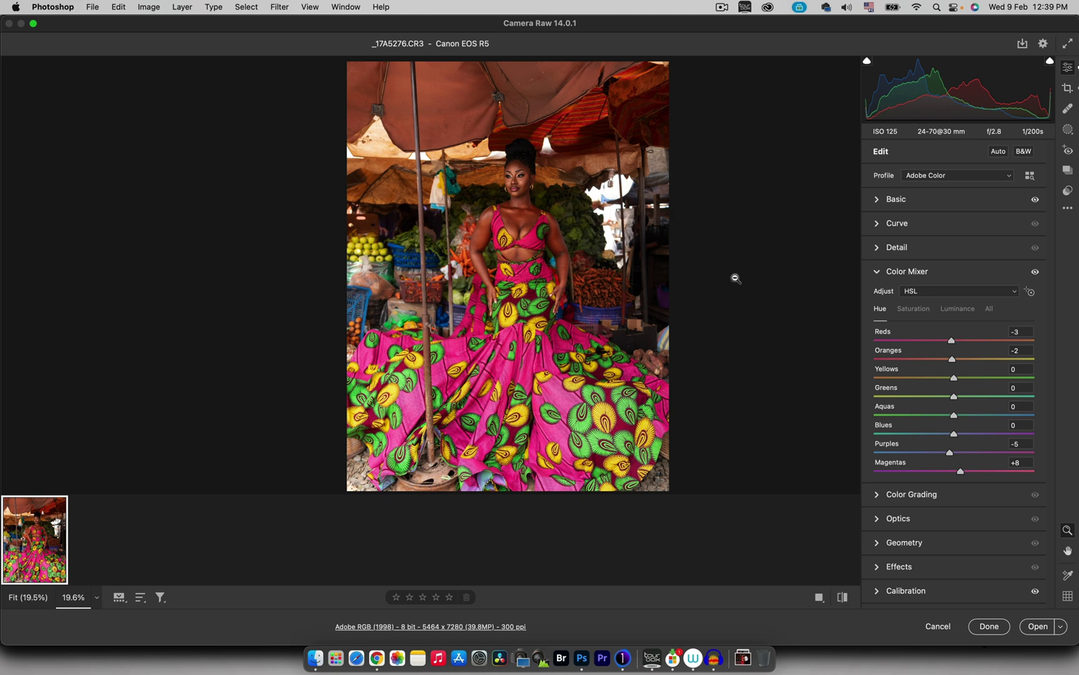
# On the Saturation tab, set Oranges +8, Yellows +5 and Magentas −4
pyautogui.click(915, 311)
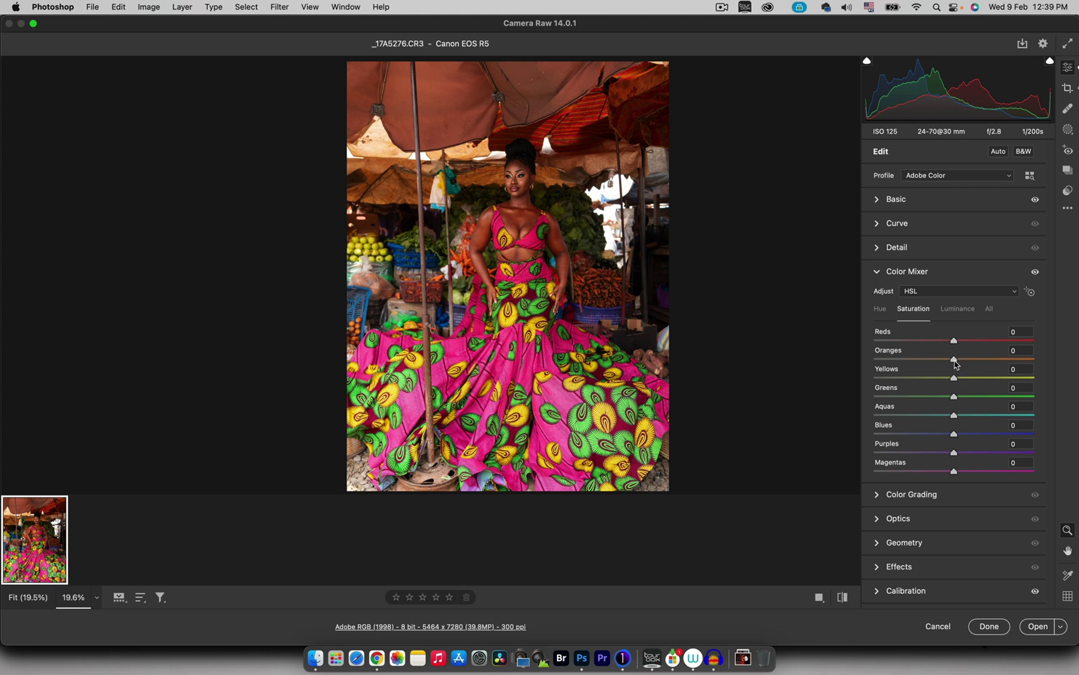
pyautogui.moveTo(955, 361); pyautogui.dragTo(962, 361)
pyautogui.moveTo(955, 379); pyautogui.dragTo(960, 380)
pyautogui.moveTo(955, 471); pyautogui.dragTo(1005, 463)
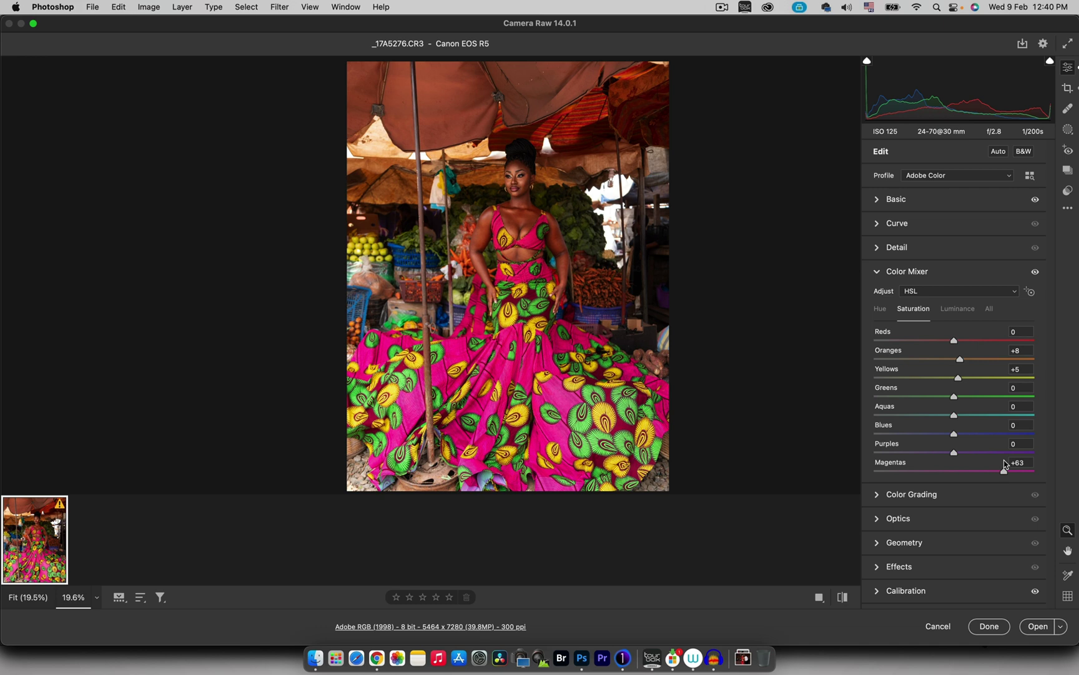
pyautogui.moveTo(1004, 463); pyautogui.dragTo(1048, 454)
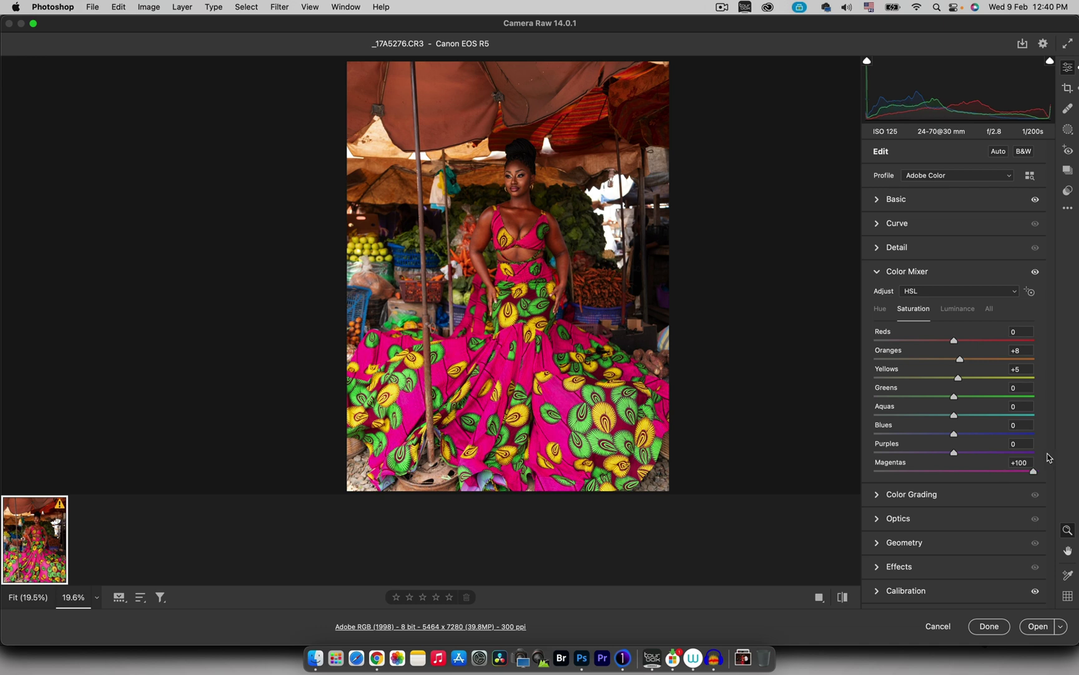
pyautogui.moveTo(1048, 457); pyautogui.dragTo(951, 475)
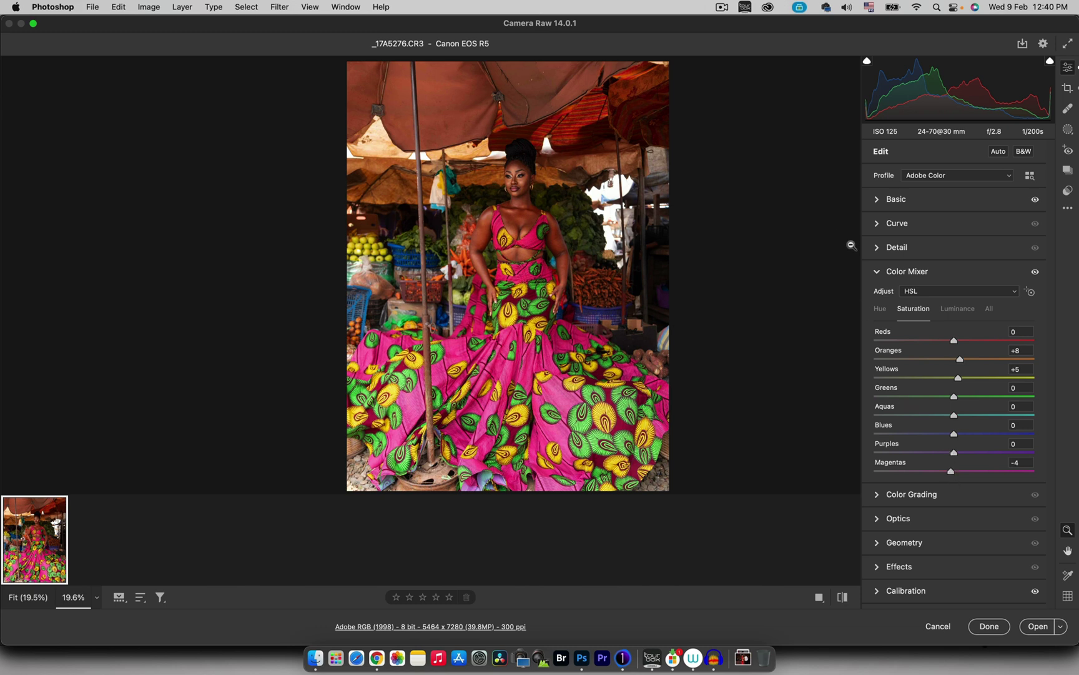
# On the Luminance tab, darken Magentas to −11
pyautogui.click(956, 310)
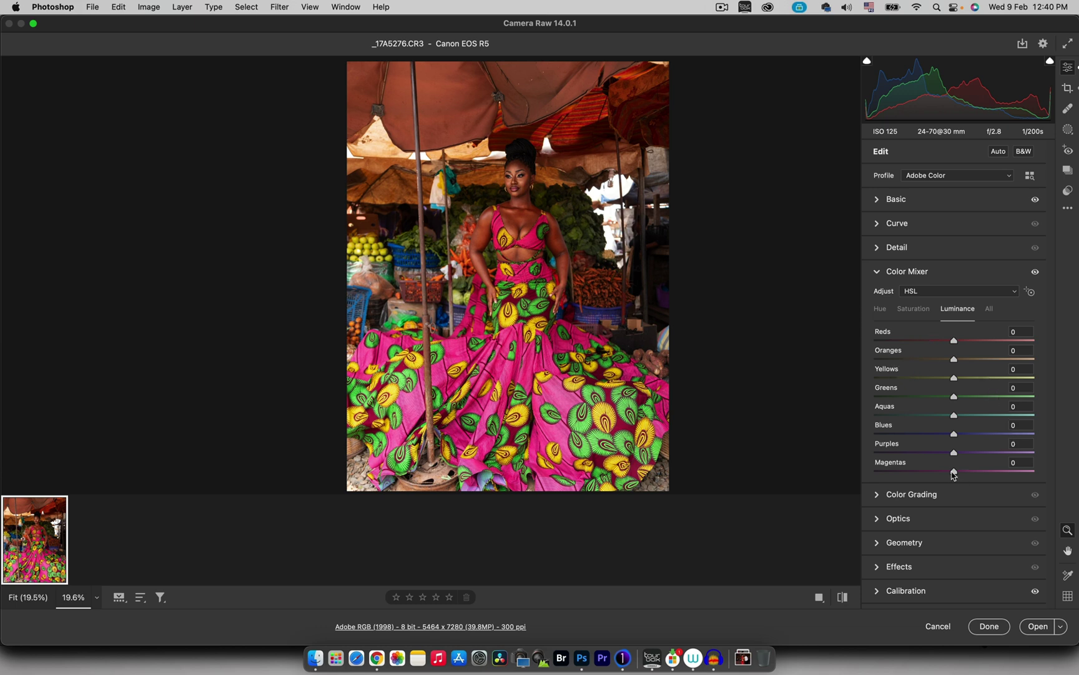
pyautogui.moveTo(953, 475); pyautogui.dragTo(870, 475)
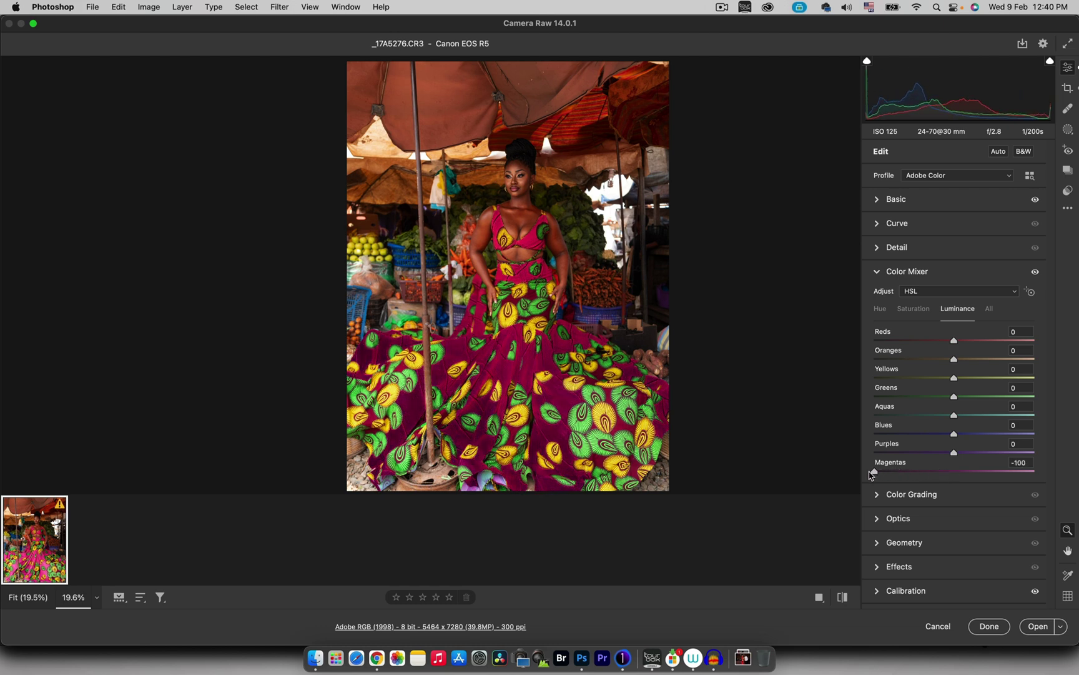
pyautogui.moveTo(871, 475)
pyautogui.mouseDown()
pyautogui.moveTo(925, 476)
pyautogui.moveTo(902, 479)
pyautogui.moveTo(910, 477)
pyautogui.mouseUp()
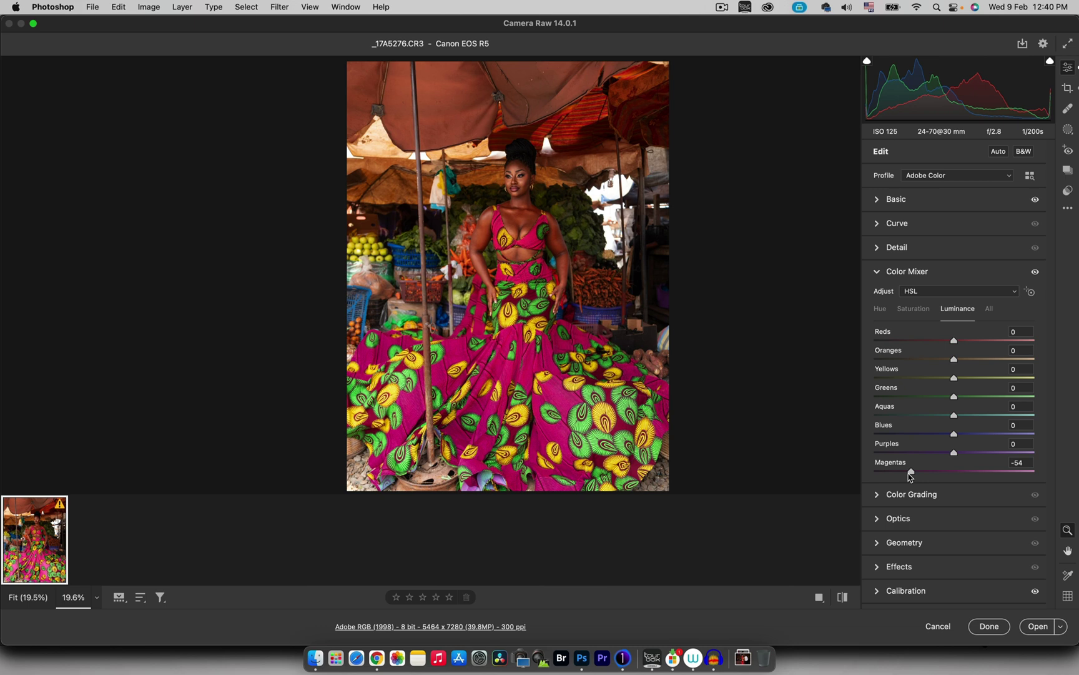
pyautogui.moveTo(909, 476); pyautogui.dragTo(943, 478)
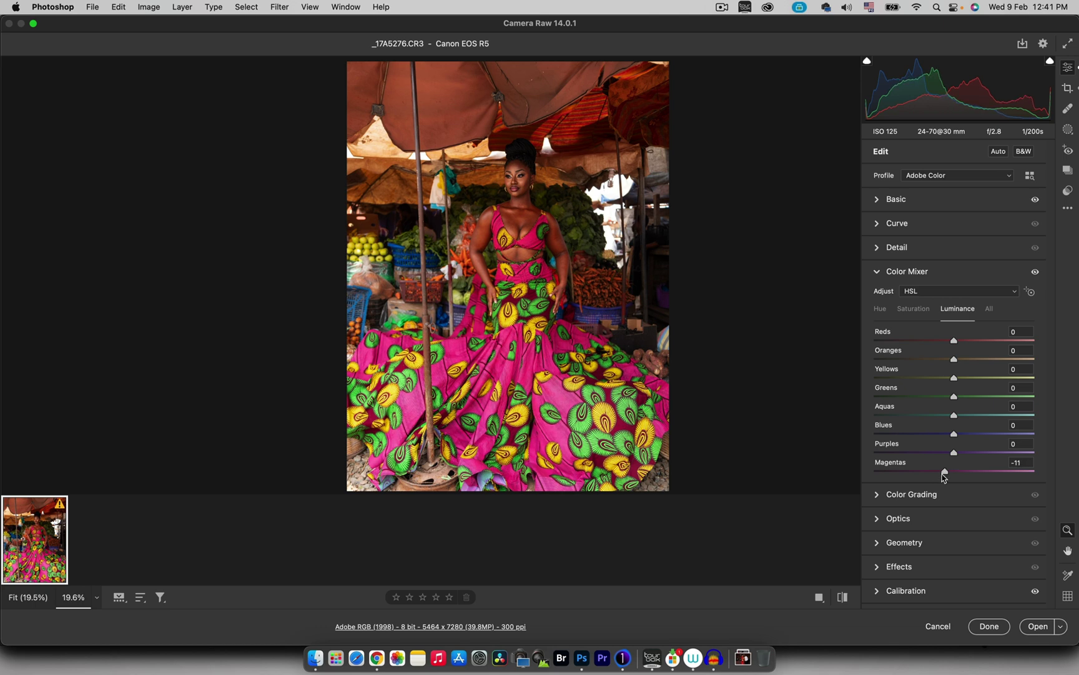
# Collapse Color Mixer and toggle the before/after preview twice, ending on the edited view
pyautogui.click(878, 274)
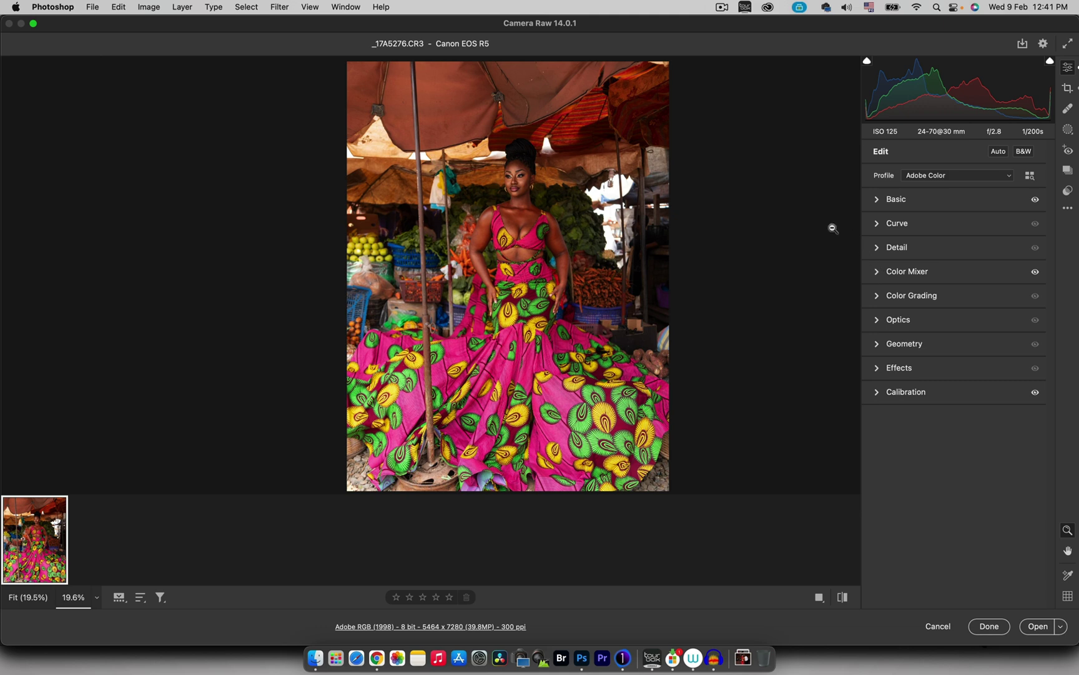
pyautogui.press('p')
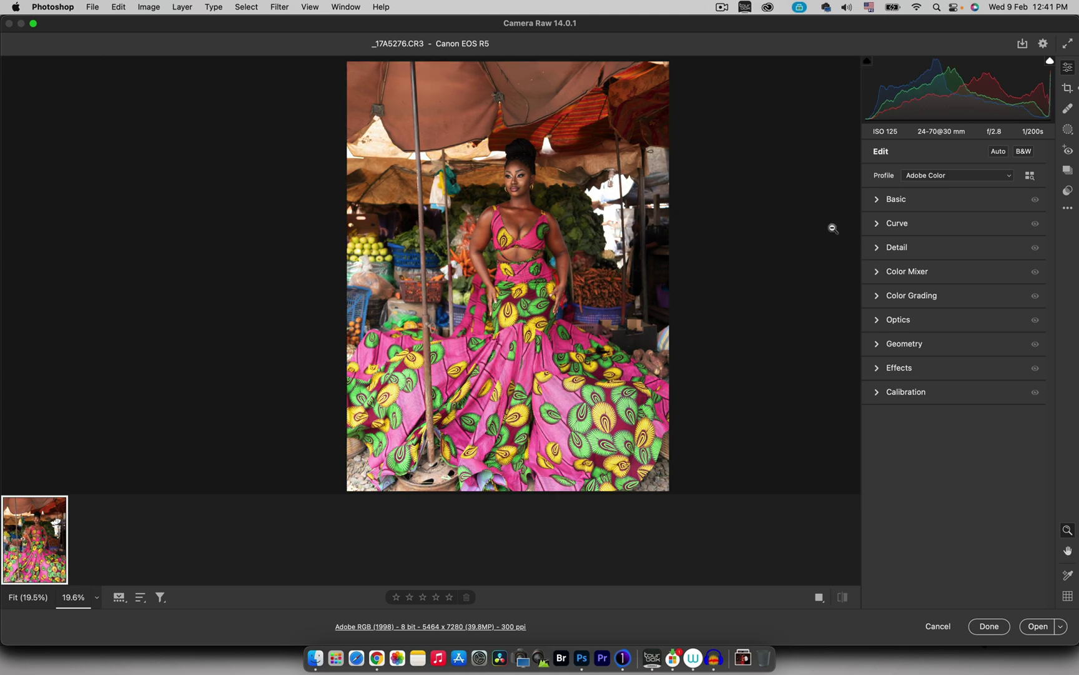
pyautogui.press('p')
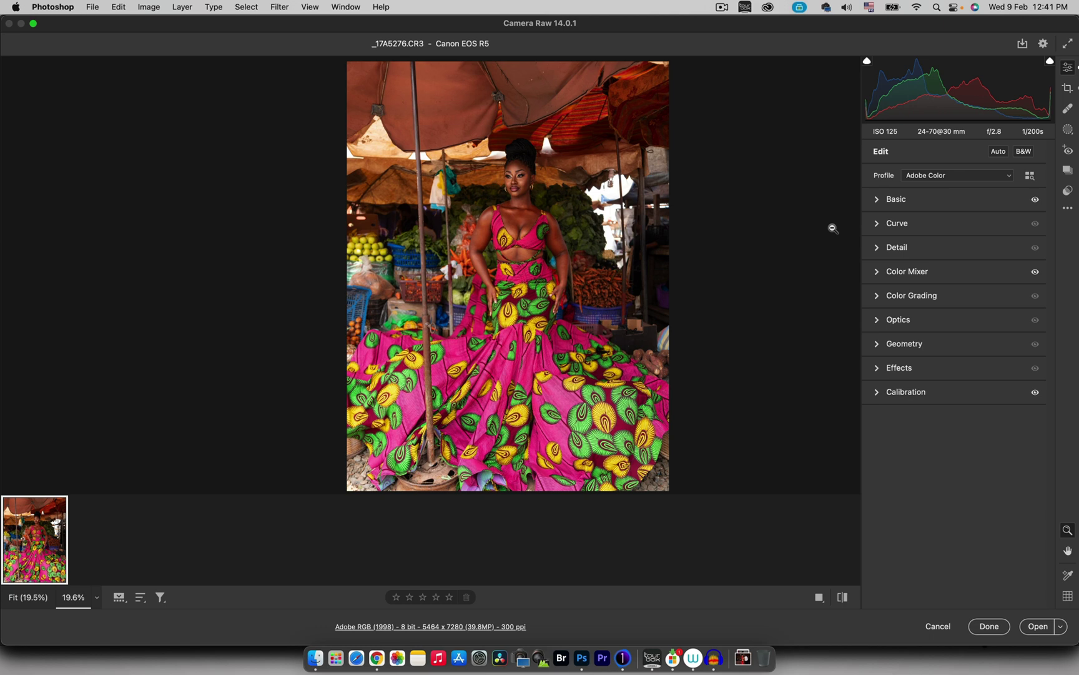
pyautogui.press('p')
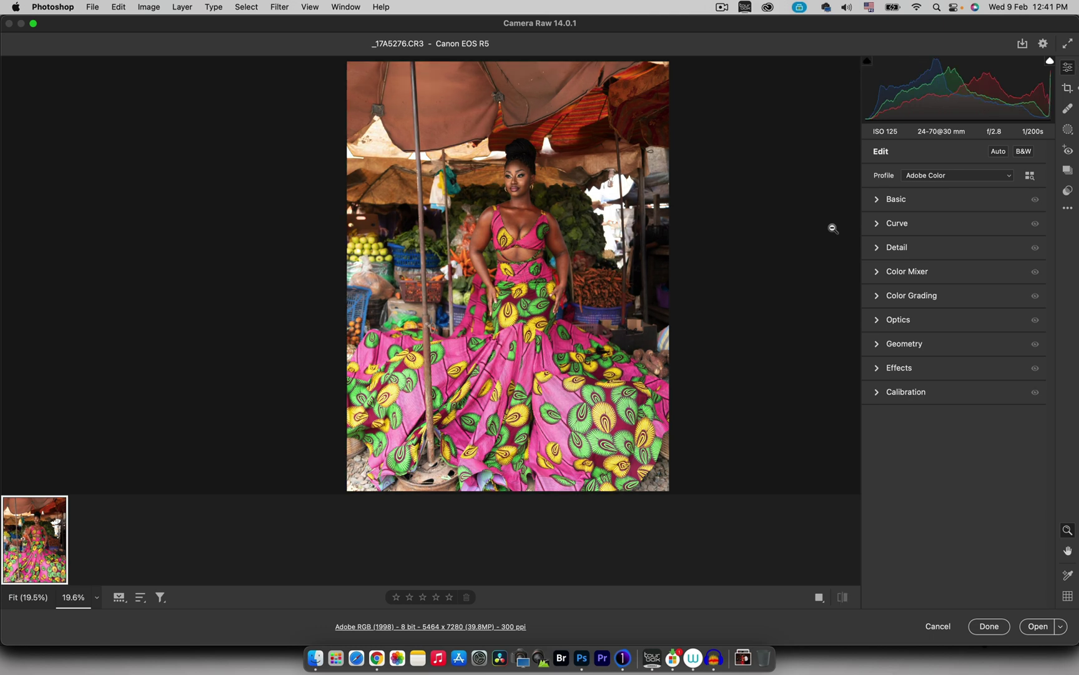
pyautogui.press('p')
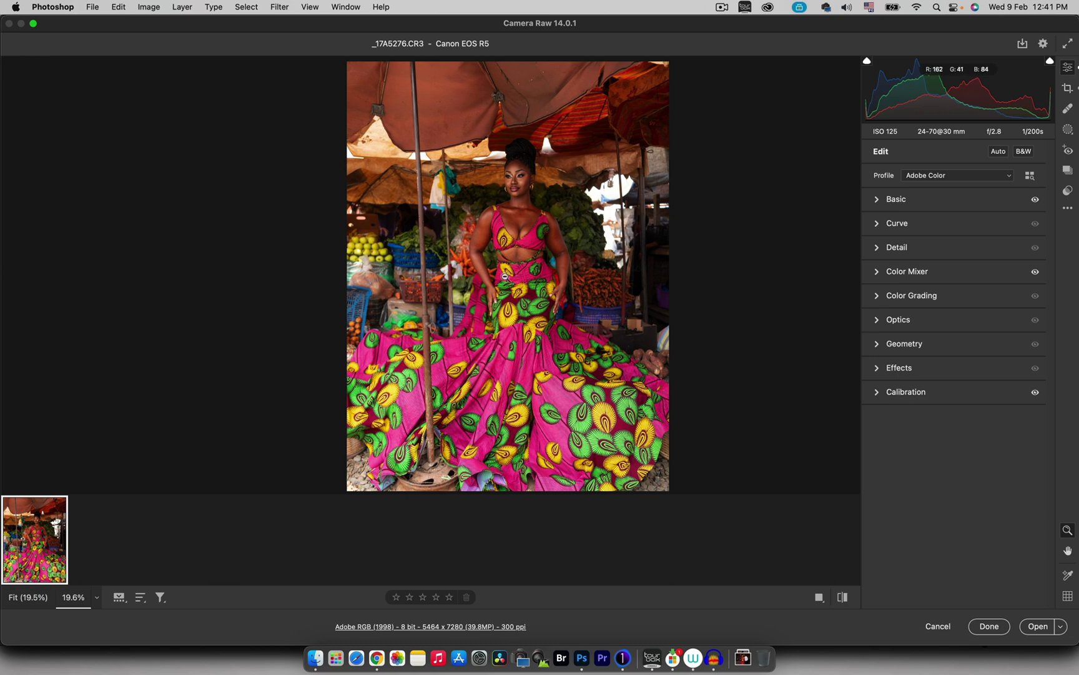
pyautogui.click(403, 243)
pyautogui.scroll(-5, 487, 239)
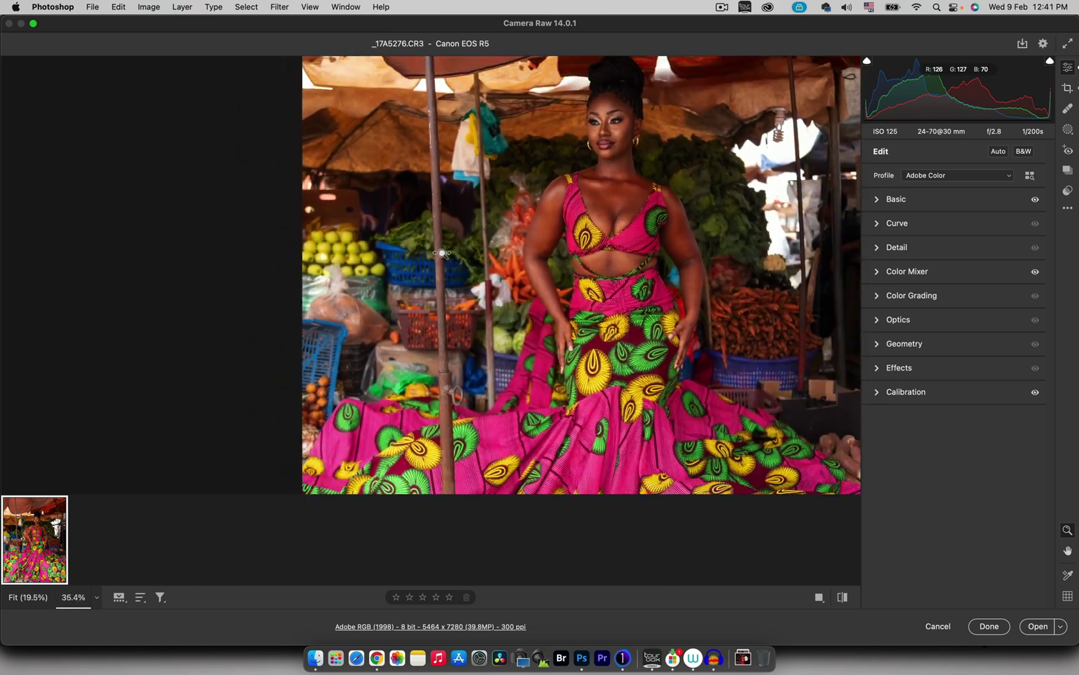
pyautogui.scroll(5, 667, 272)
pyautogui.scroll(-2, 675, 272)
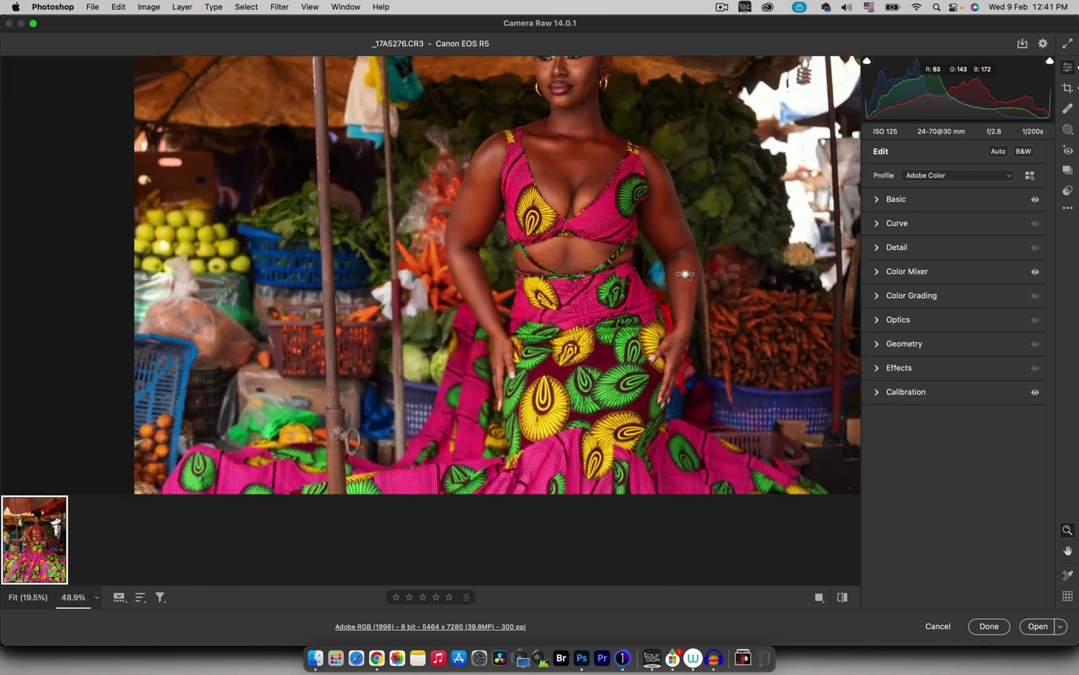
pyautogui.scroll(-2, 670, 275)
pyautogui.scroll(-1, 664, 278)
pyautogui.scroll(-2, 664, 279)
pyautogui.scroll(-2, 646, 282)
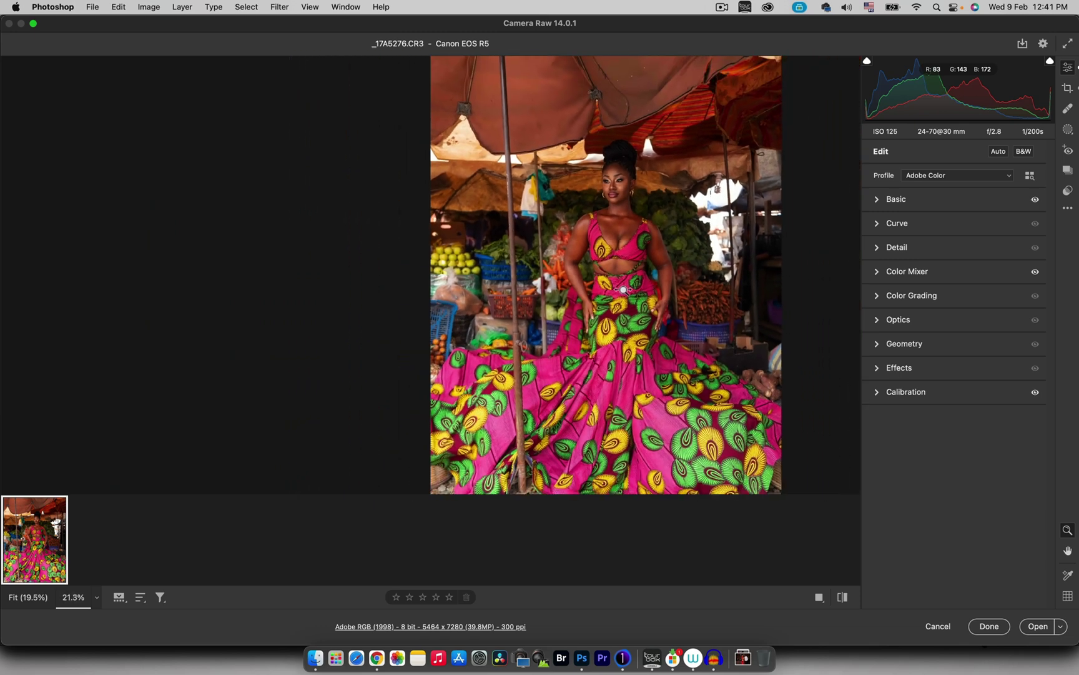
pyautogui.scroll(-1, 624, 287)
pyautogui.scroll(-1, 613, 288)
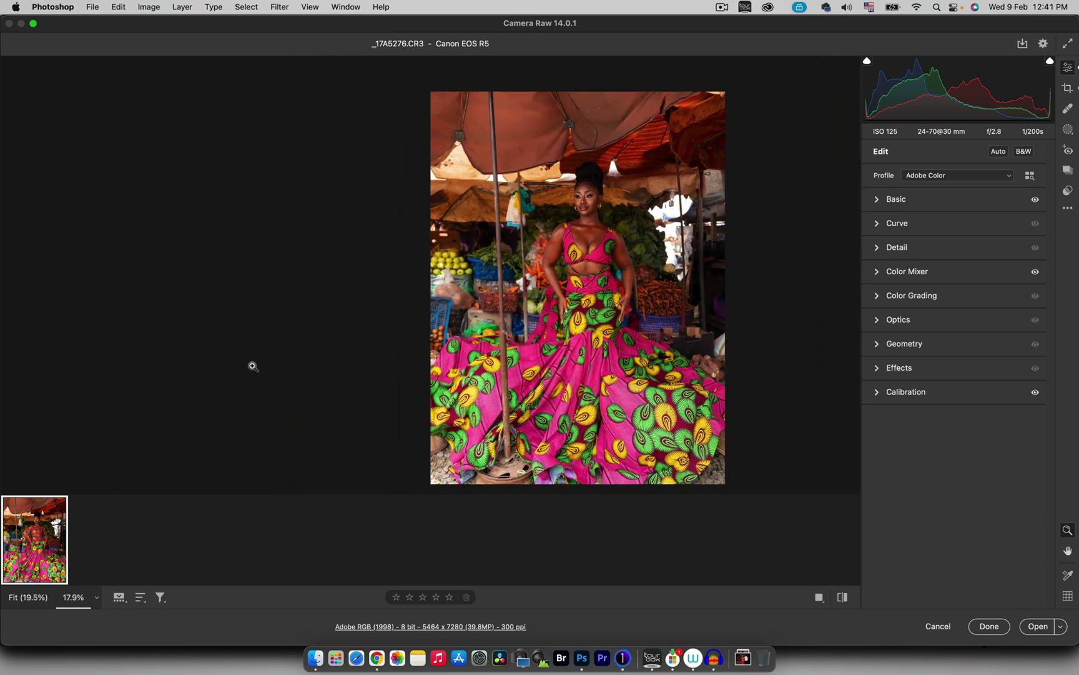